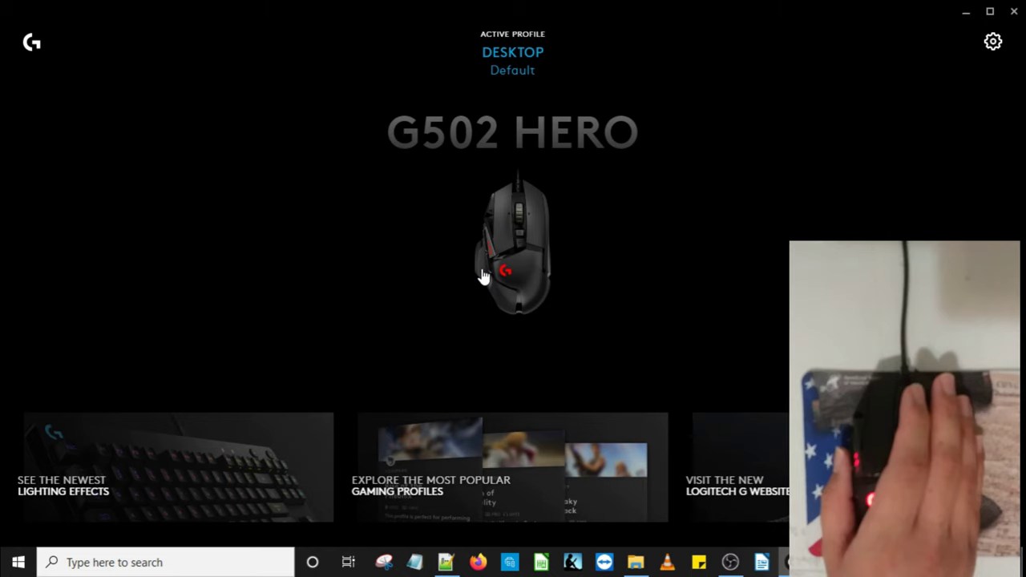
# Add inkscape.exe from C:\Program Files\Inkscape as a new application in Games & Applications.
pyautogui.click(513, 77)
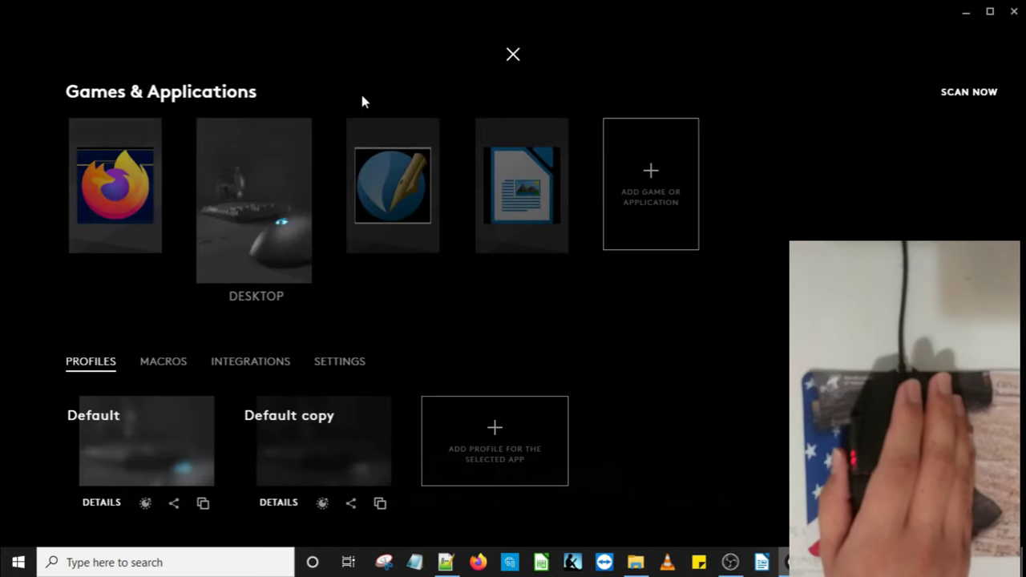
pyautogui.click(656, 226)
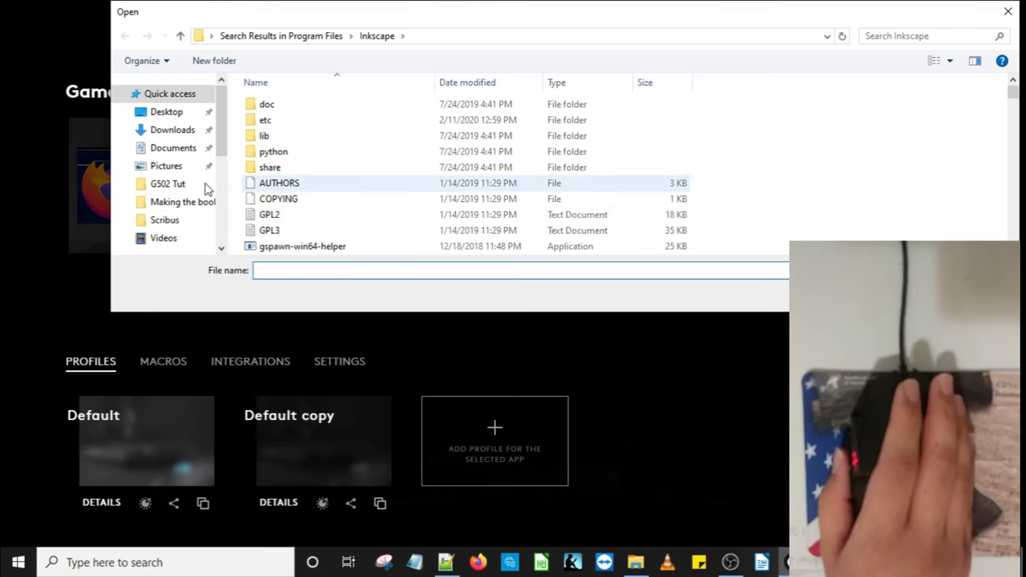
pyautogui.scroll(-4, 201, 189)
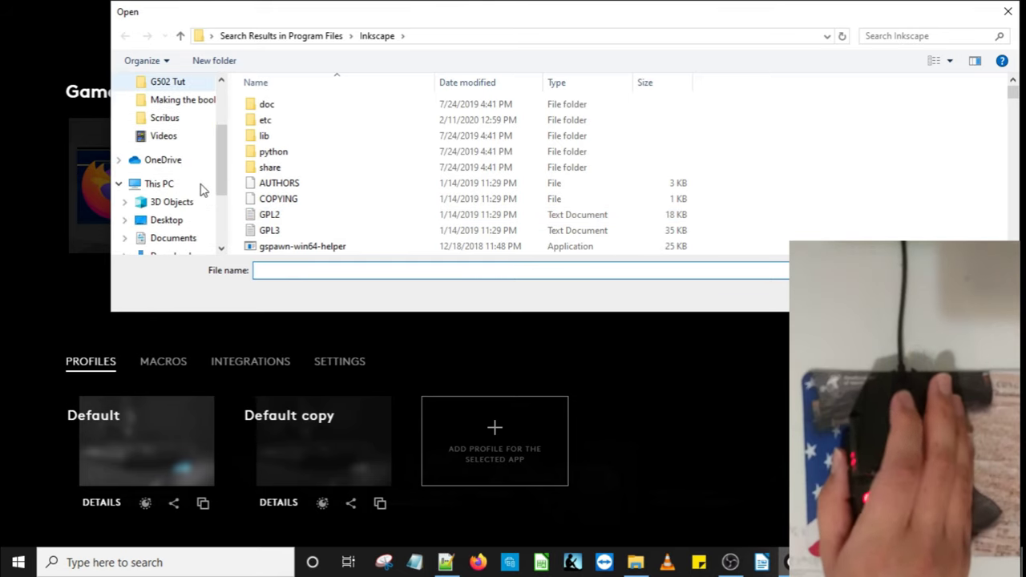
pyautogui.scroll(-2, 200, 189)
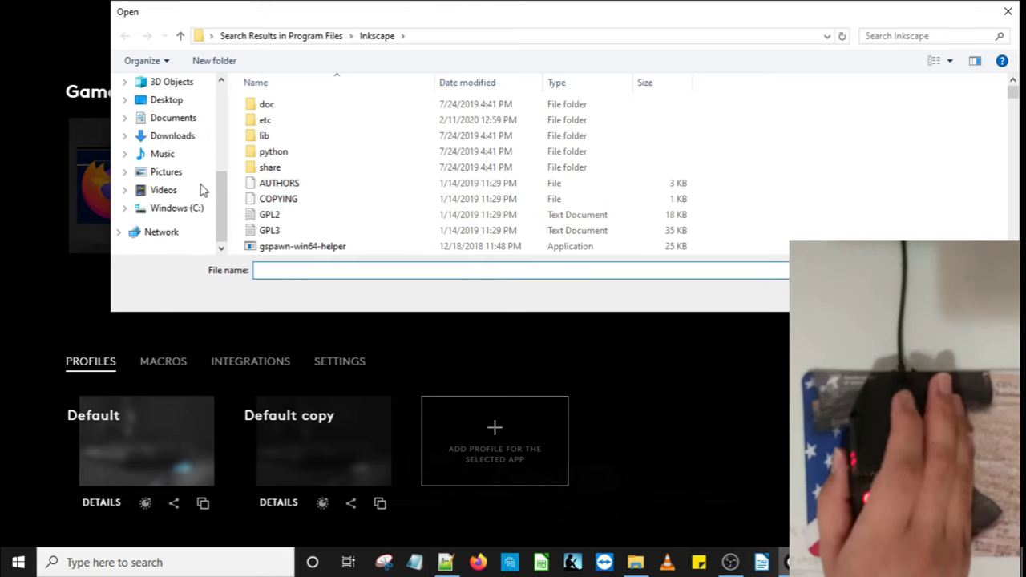
pyautogui.click(164, 208)
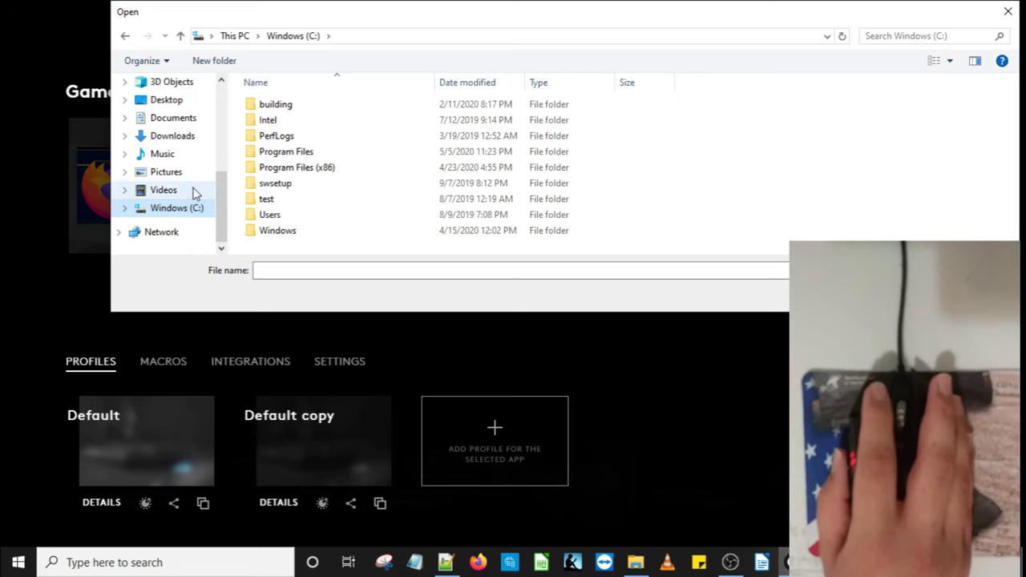
pyautogui.doubleClick(286, 152)
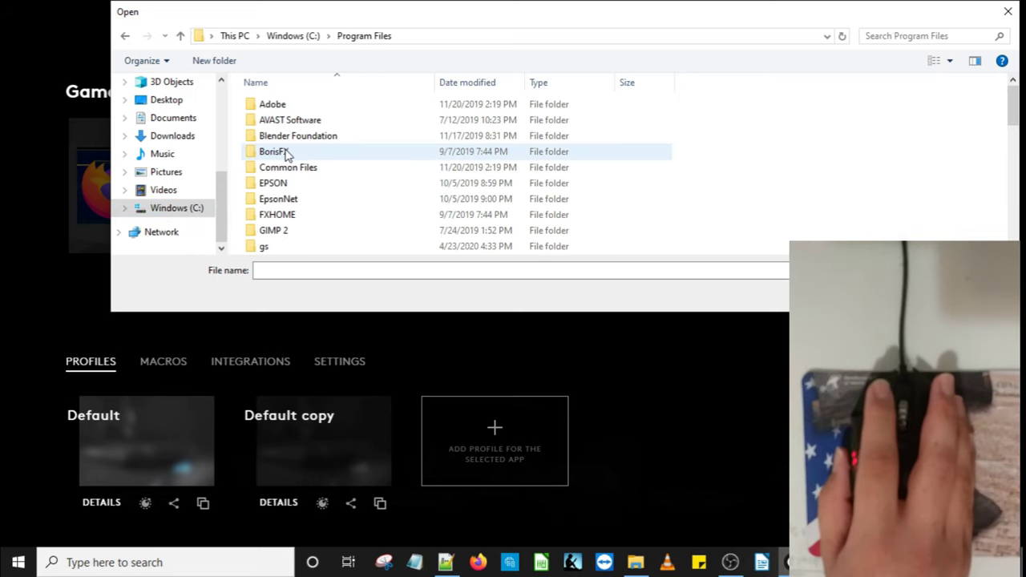
pyautogui.click(891, 35)
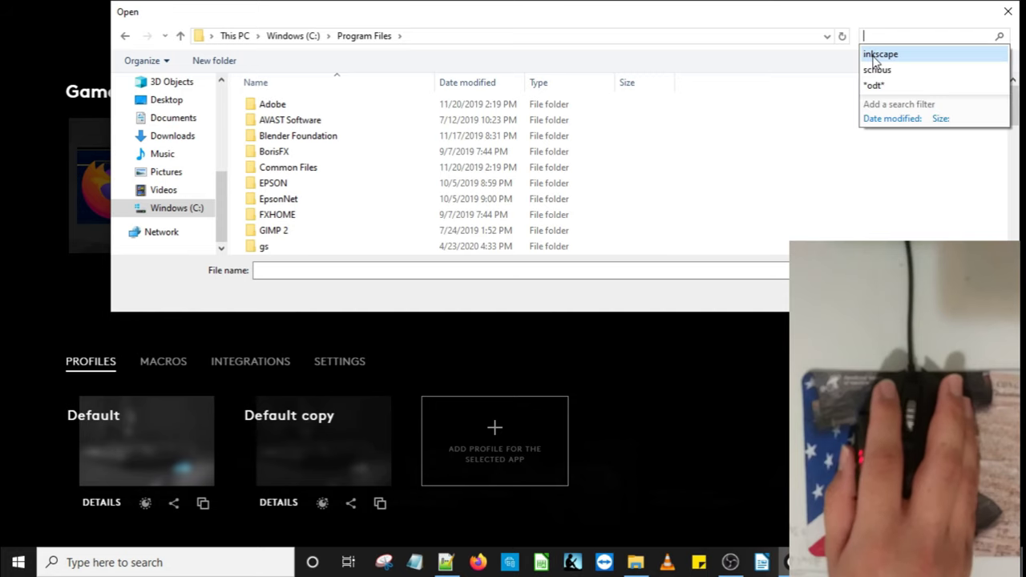
pyautogui.click(878, 54)
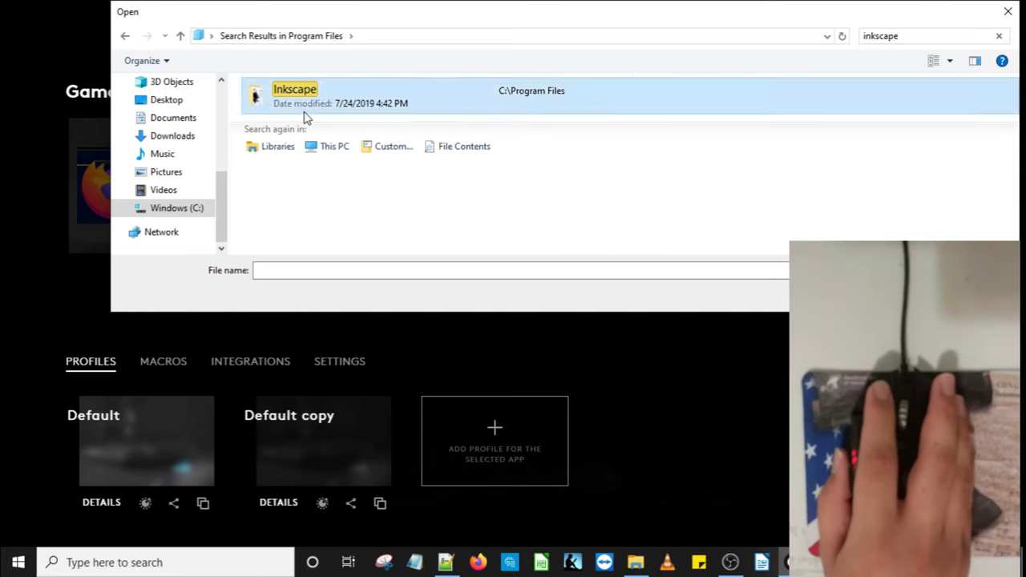
pyautogui.doubleClick(303, 118)
pyautogui.scroll(-3, 441, 233)
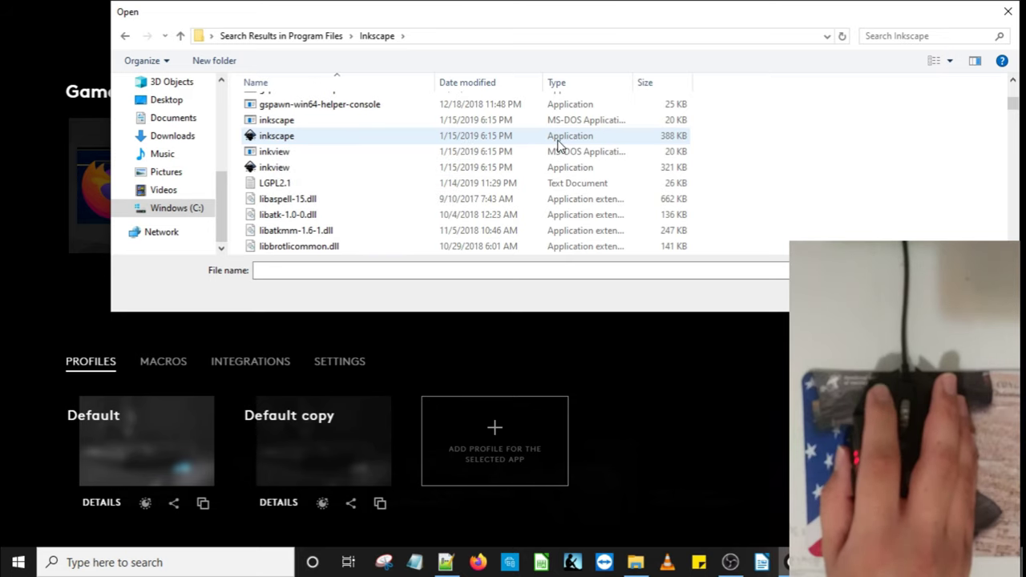
pyautogui.doubleClick(558, 138)
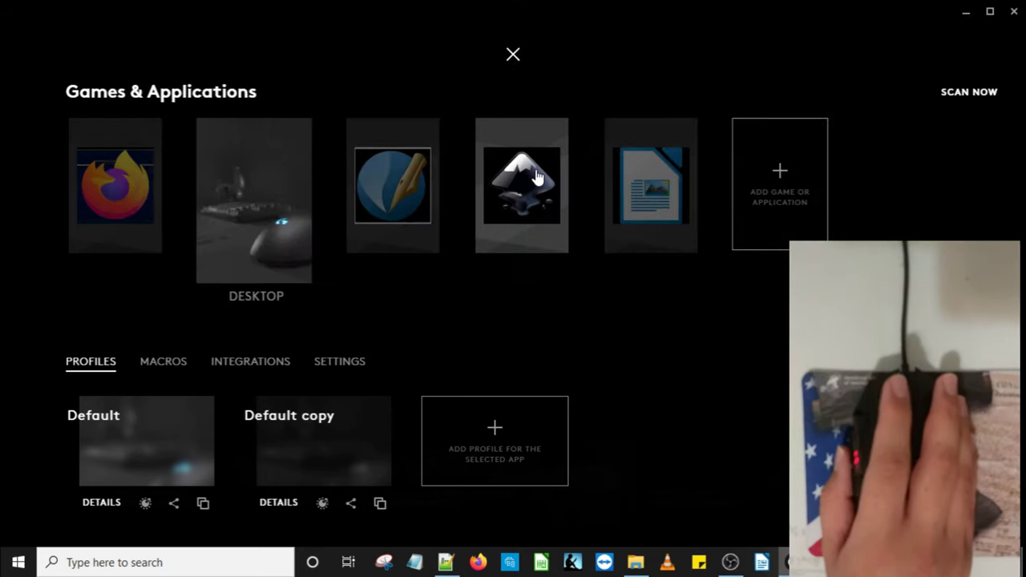
# Activate Inkscape's Default profile and go back to the G502 HERO home screen.
pyautogui.click(534, 177)
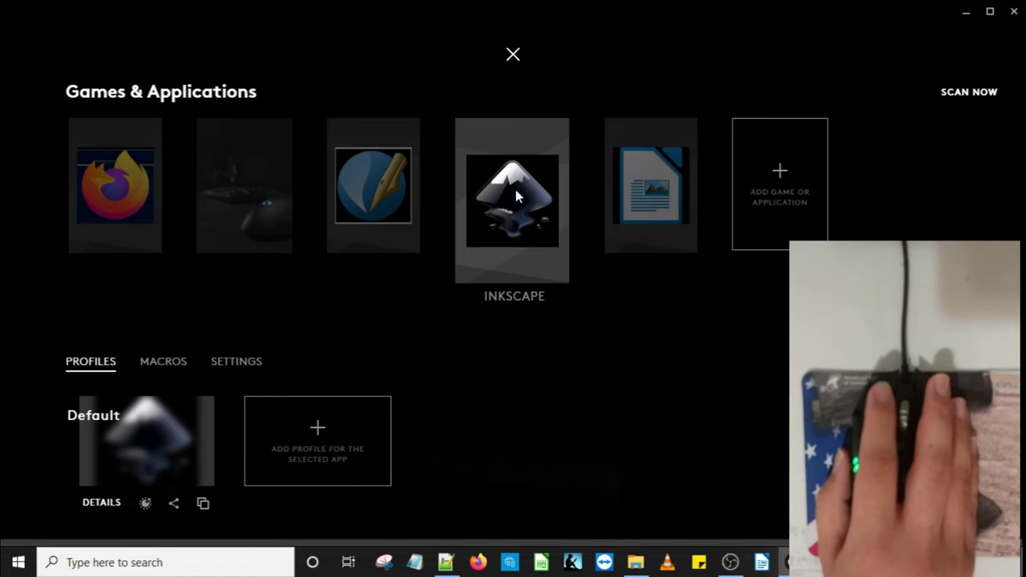
pyautogui.click(513, 56)
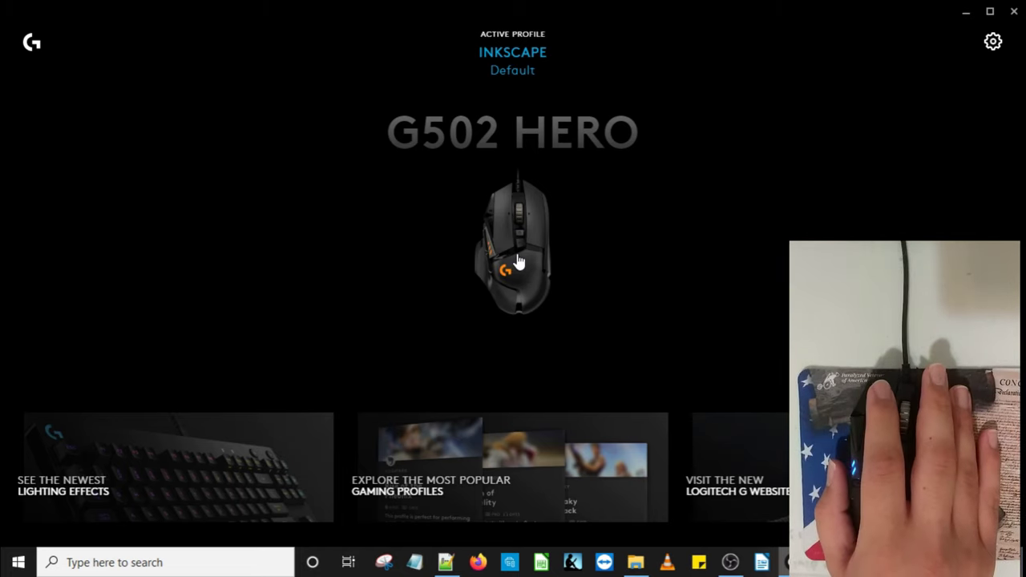
# Set the LIGHTSYNC Primary and LOGO effects of the Inkscape profile to Fixed cyan.
pyautogui.click(517, 262)
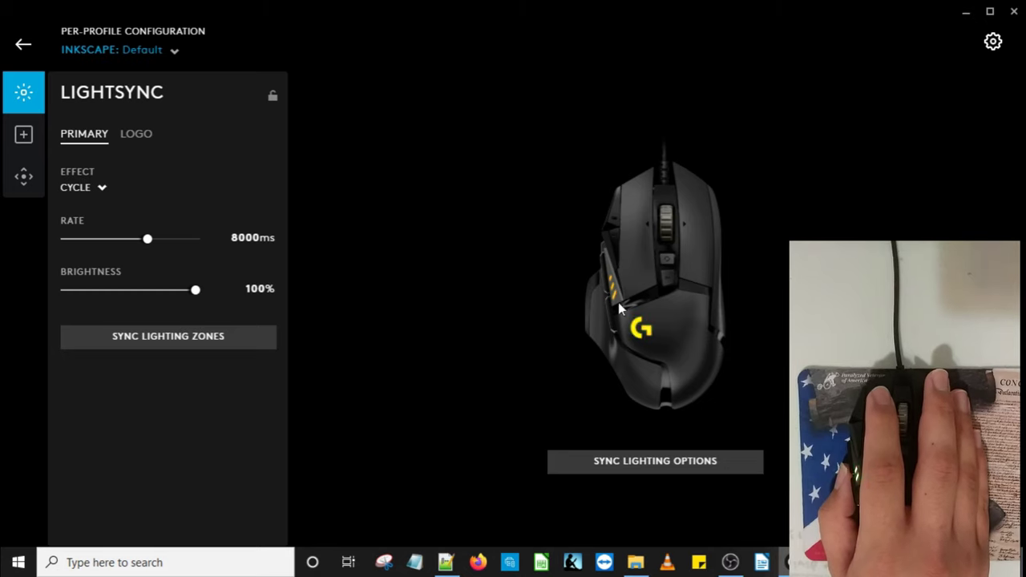
pyautogui.click(92, 192)
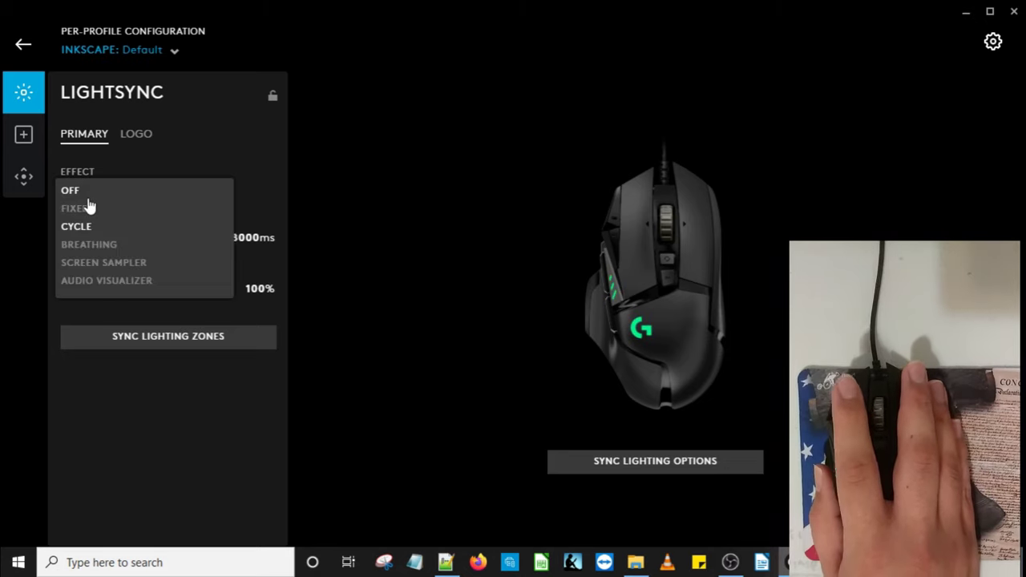
pyautogui.click(84, 210)
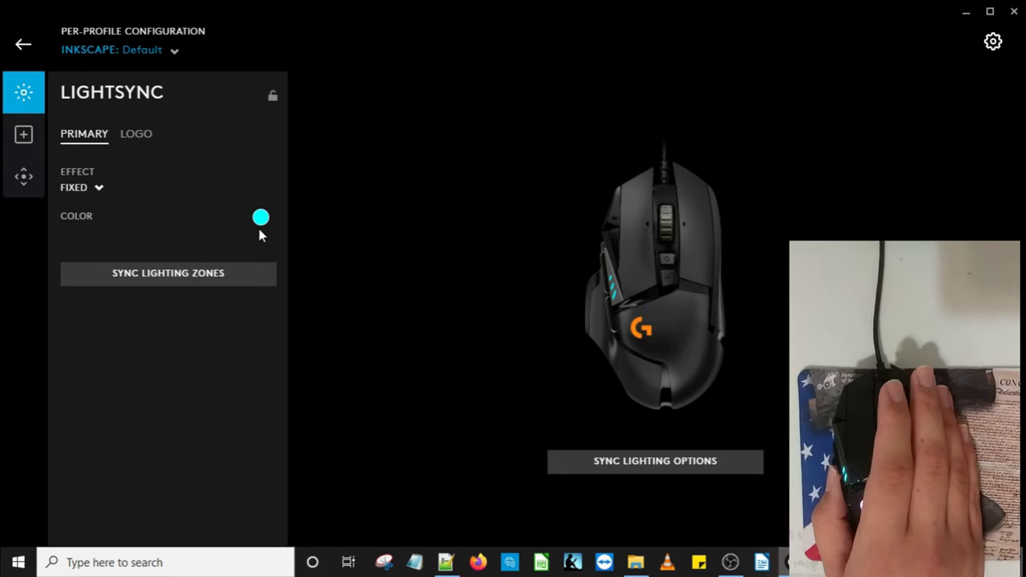
pyautogui.click(134, 136)
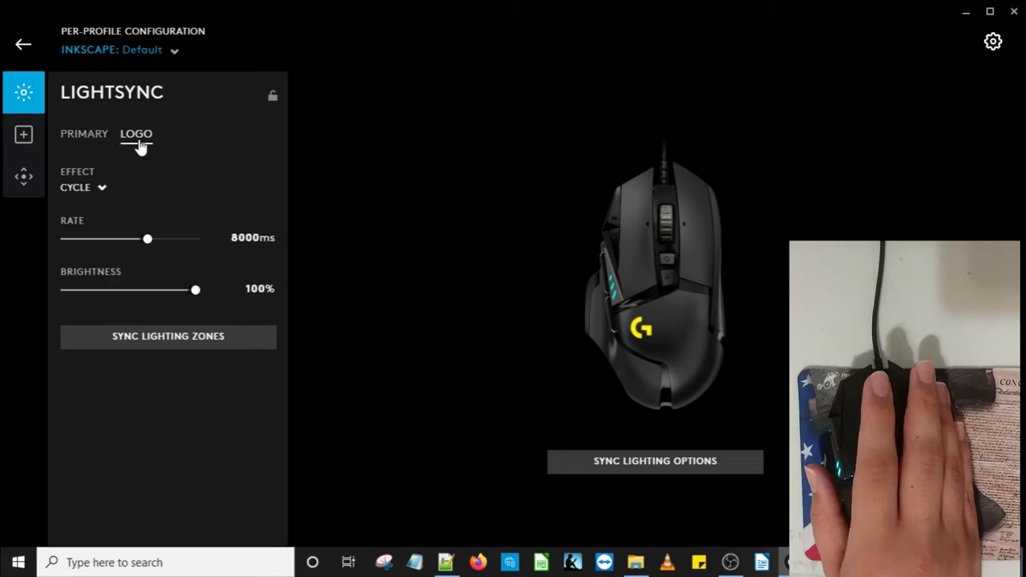
pyautogui.click(101, 190)
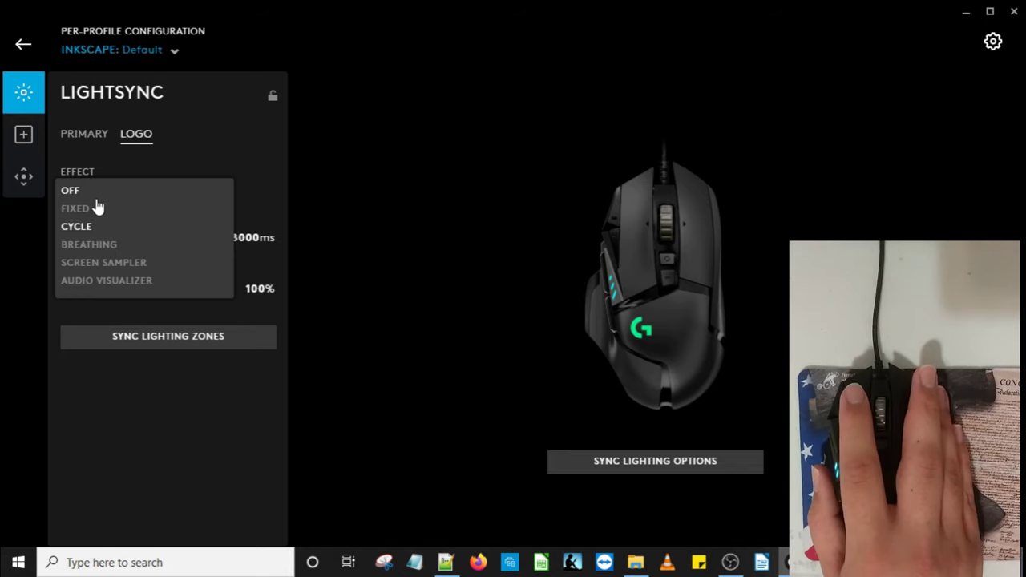
pyautogui.click(76, 208)
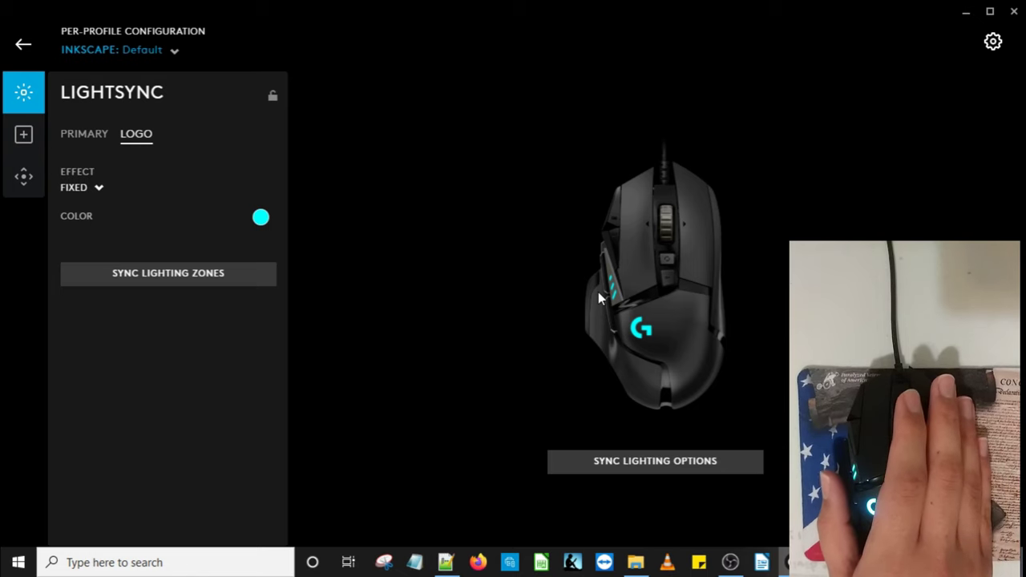
# In Assignments, bind the F1 key to the DPI Up (G8) button.
pyautogui.click(23, 138)
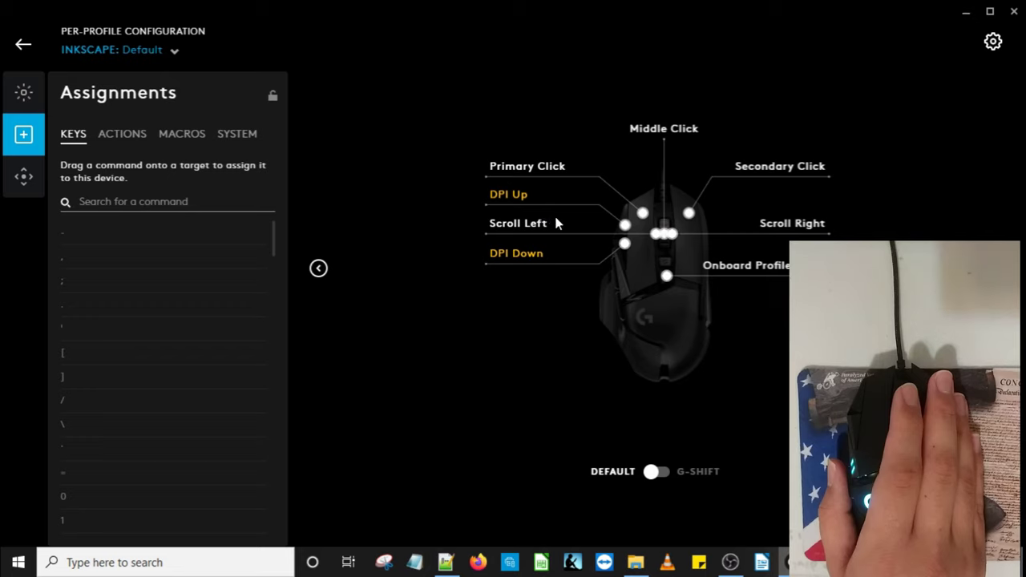
pyautogui.click(625, 227)
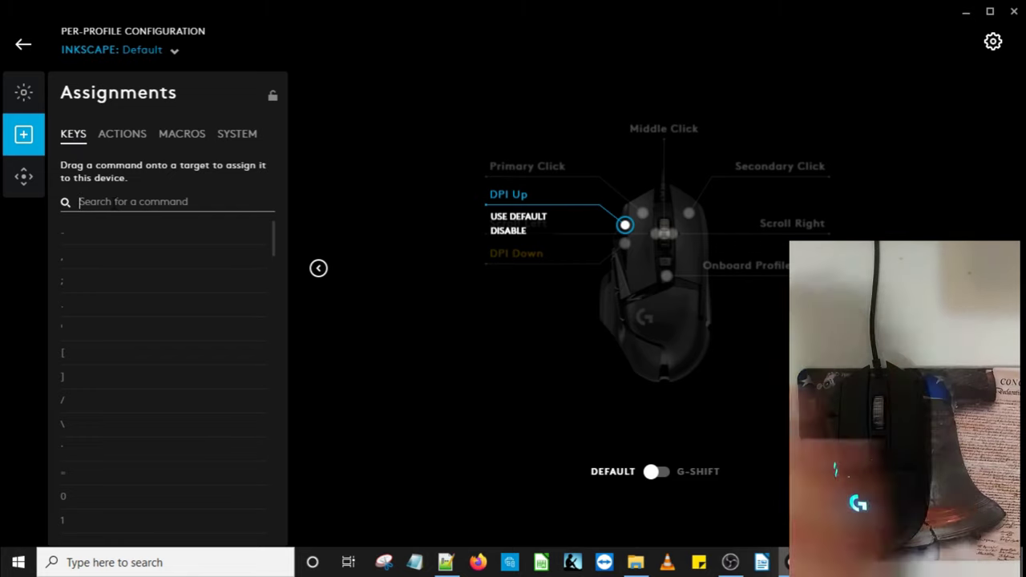
pyautogui.write('f1')
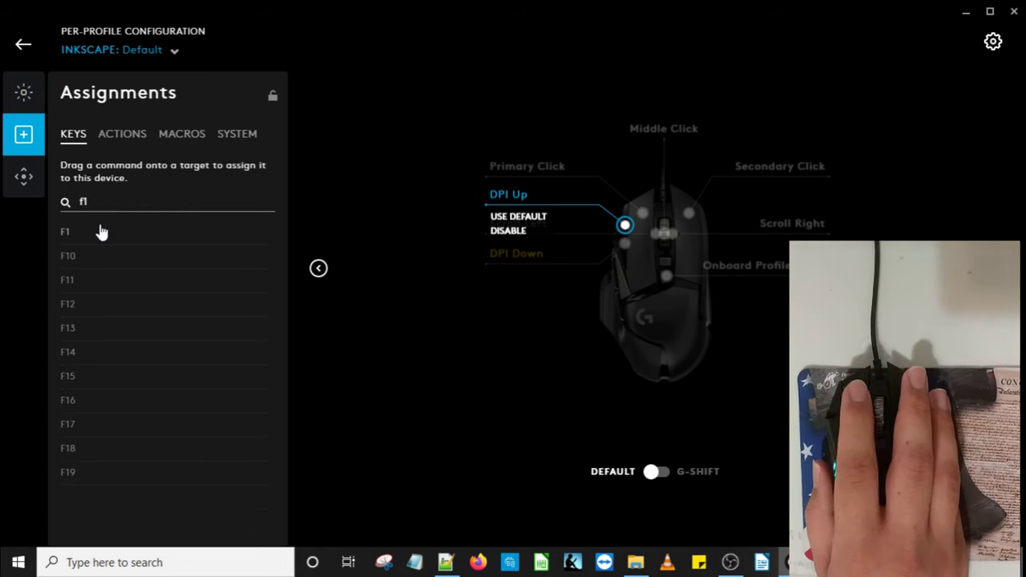
pyautogui.click(66, 239)
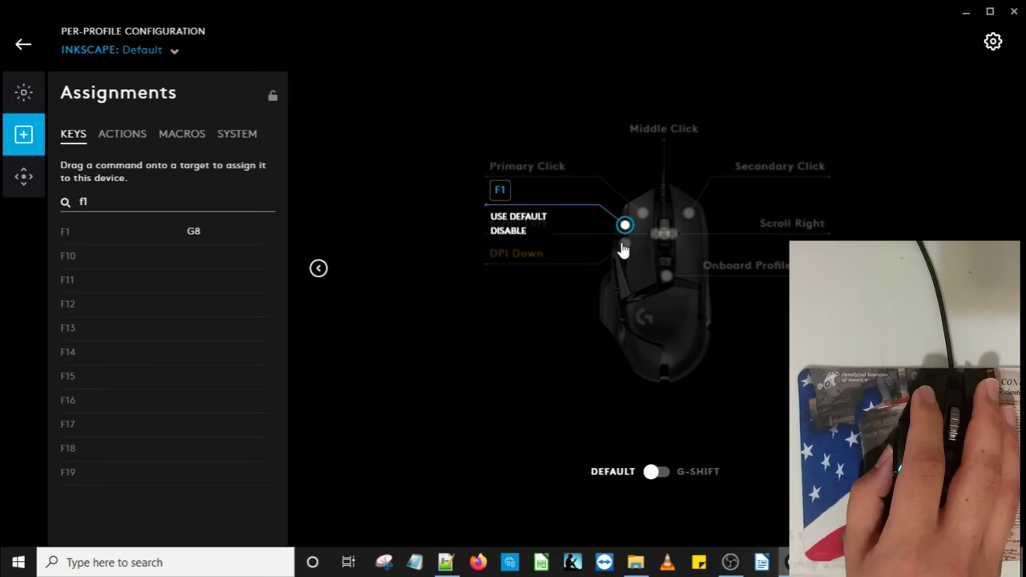
pyautogui.moveTo(624, 246)
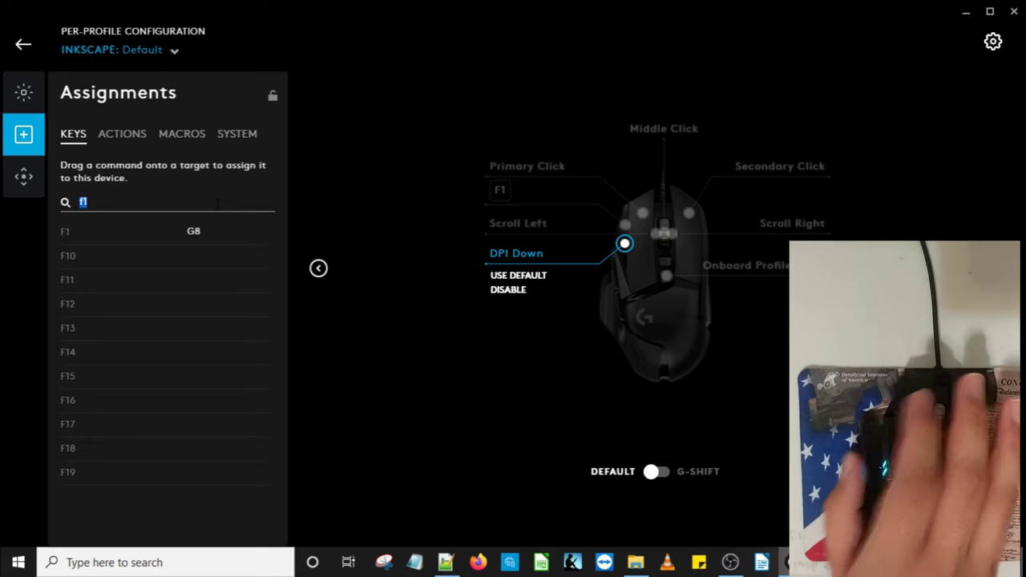
# Bind the F2 key to the DPI Down (G7) button and deselect it.
pyautogui.write('f2')
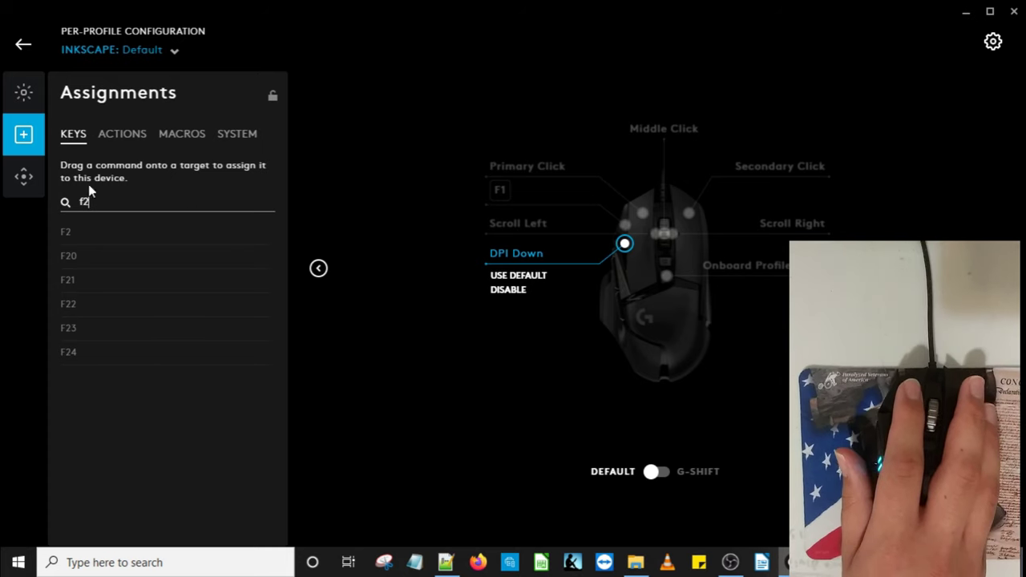
pyautogui.click(93, 241)
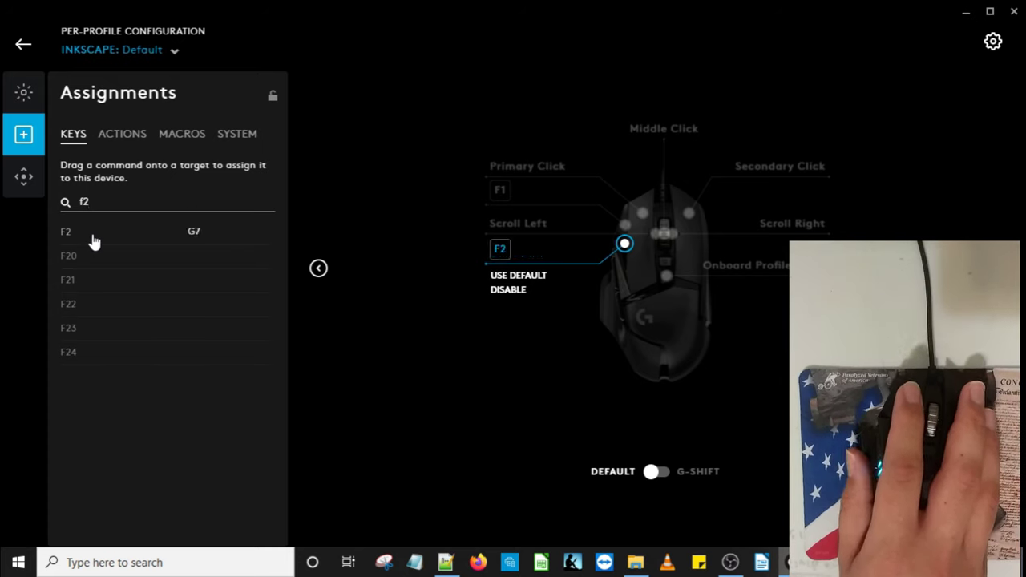
pyautogui.click(434, 312)
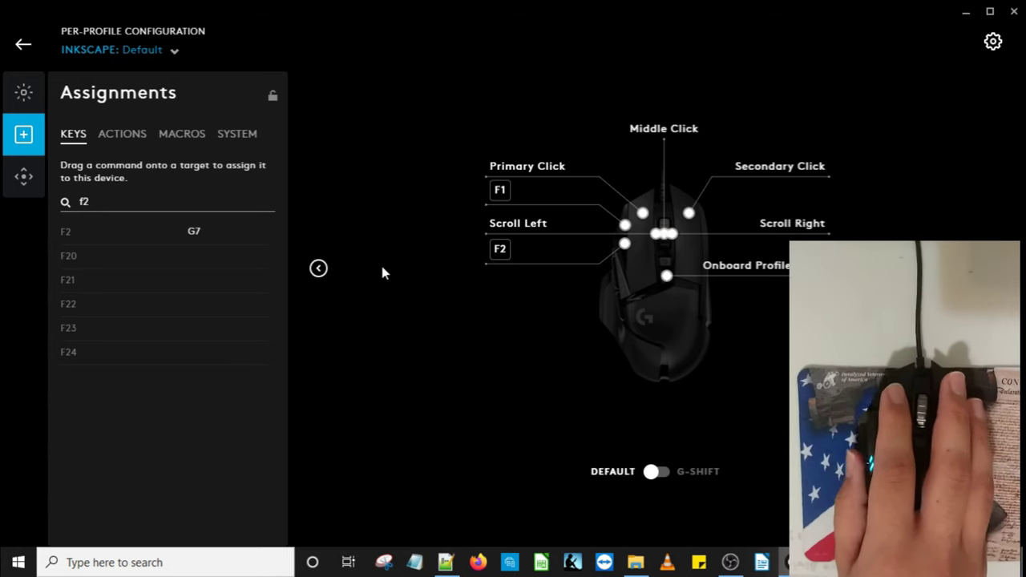
pyautogui.click(318, 271)
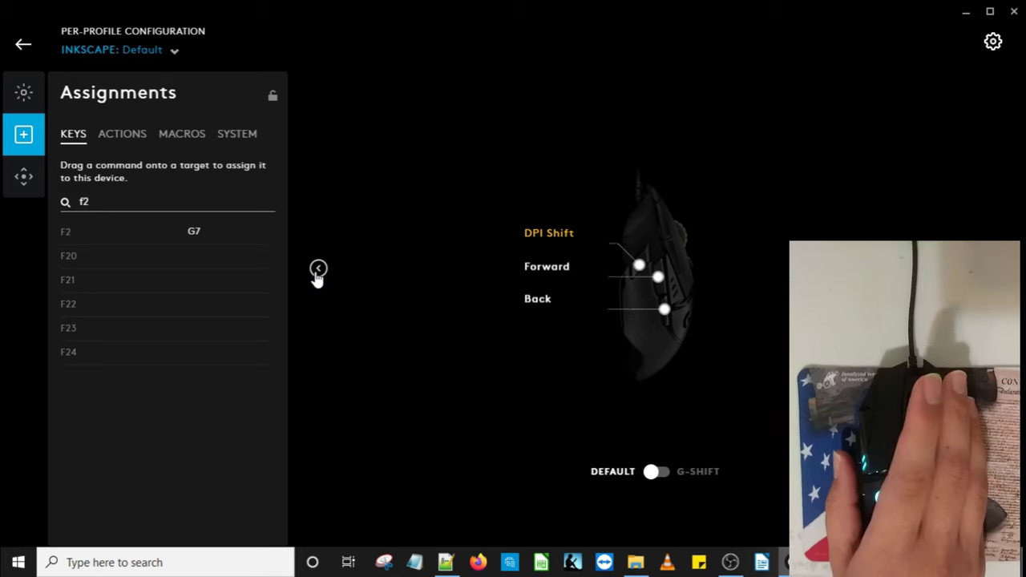
# Target the Forward side button and show the Macros list under Actions.
pyautogui.click(658, 280)
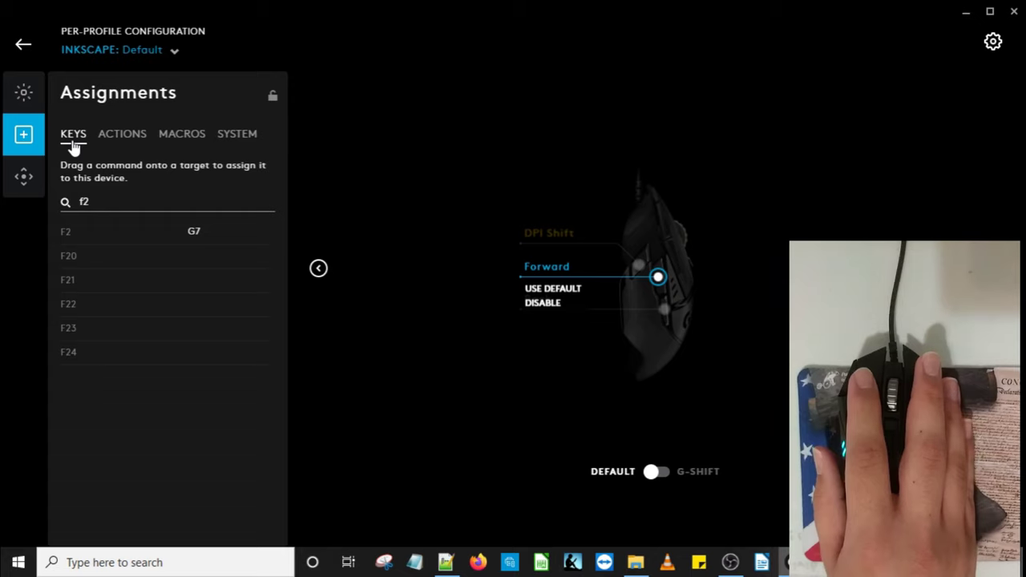
pyautogui.click(126, 141)
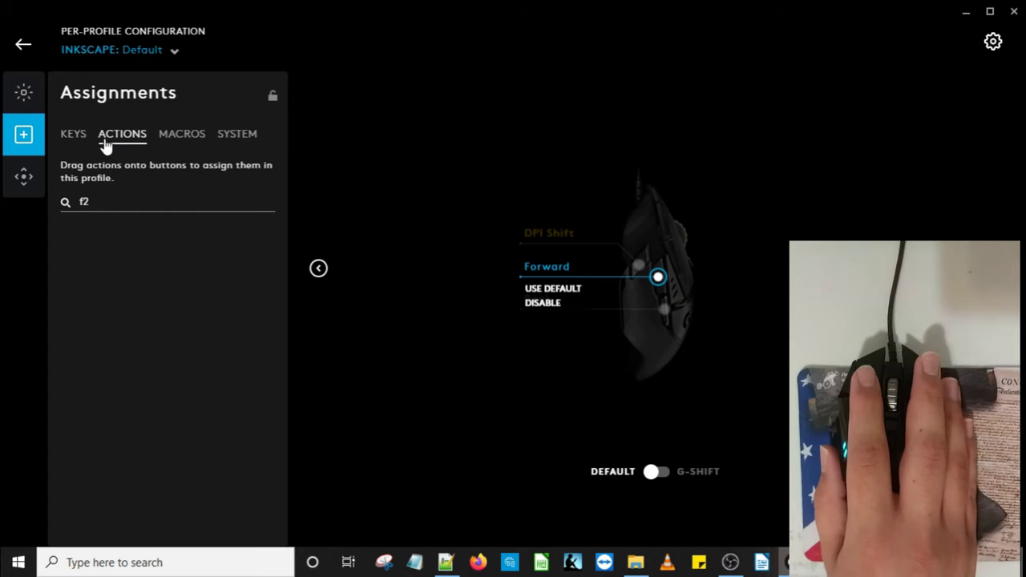
pyautogui.click(190, 139)
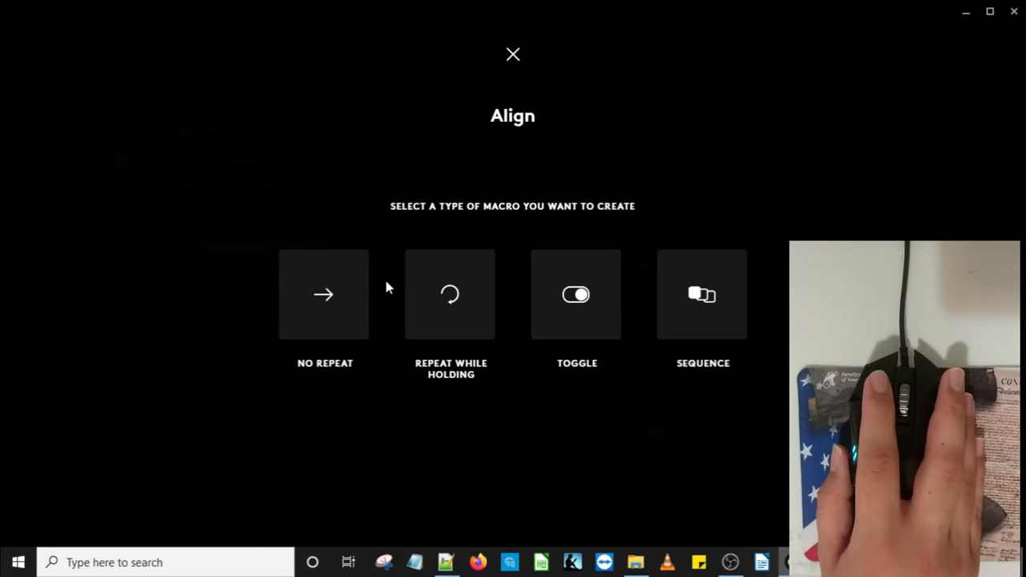
# Make the Align macro No Repeat and bring up its macro step-type choices.
pyautogui.moveTo(337, 300)
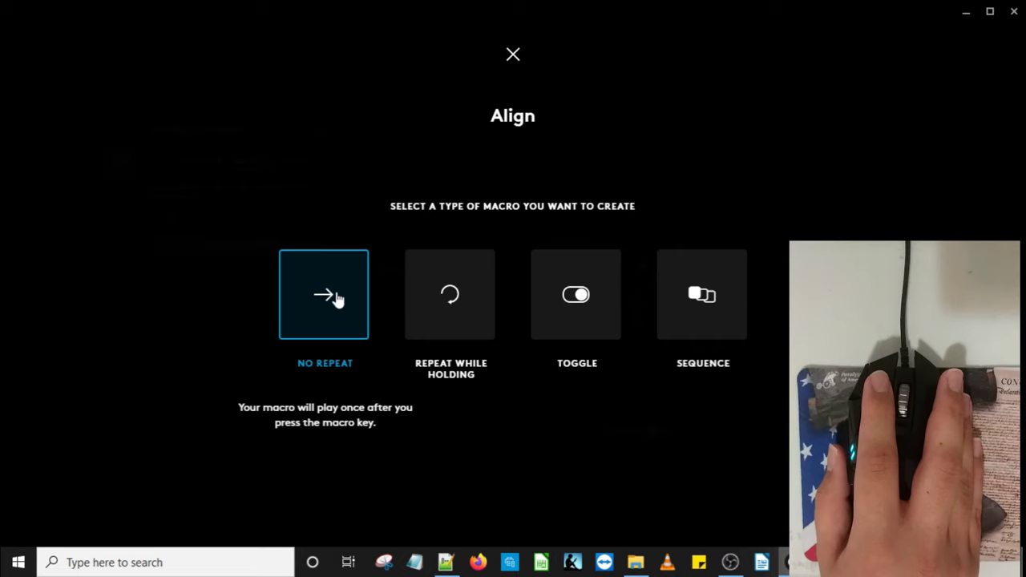
pyautogui.click(336, 300)
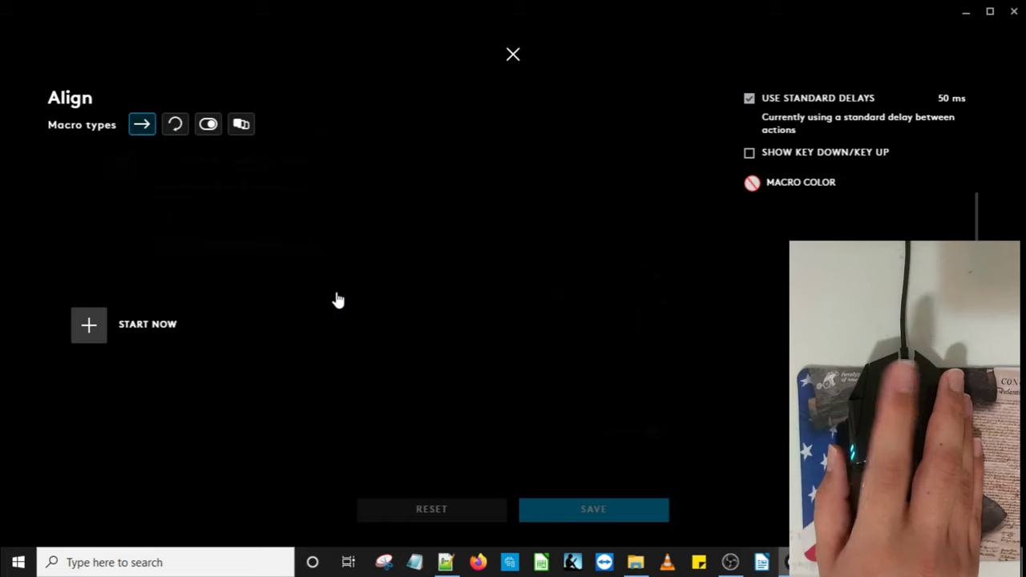
pyautogui.click(87, 328)
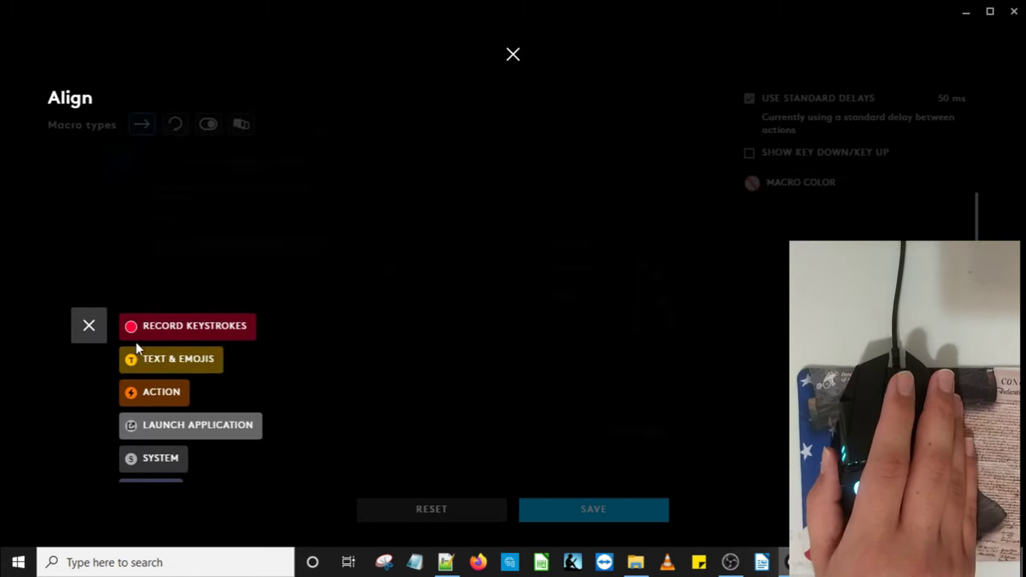
# Record keystrokes into Align, then delete the mistaken Ctrl + Shift + S + A + F entry.
pyautogui.scroll(-1, 152, 412)
pyautogui.scroll(1, 158, 422)
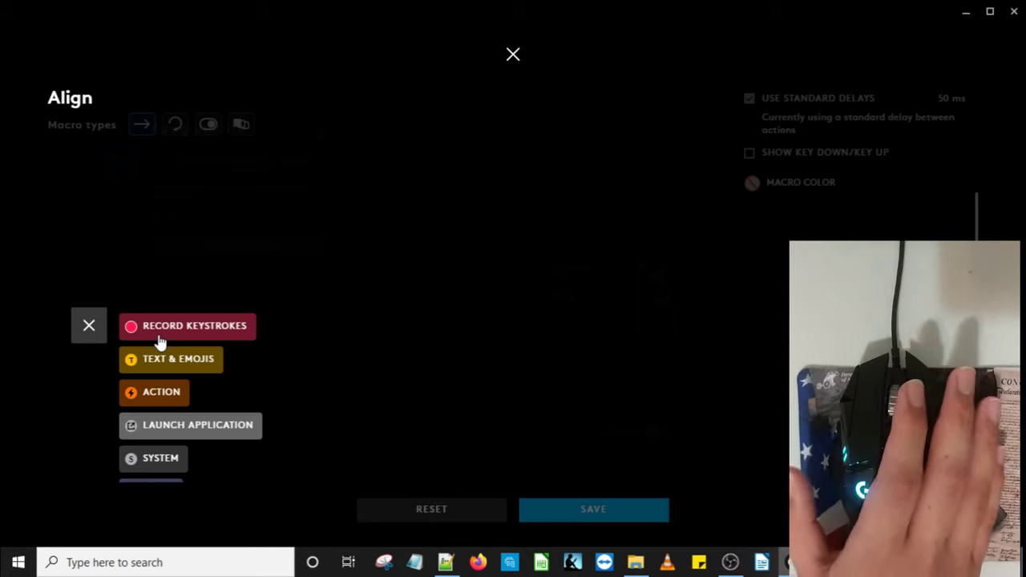
pyautogui.click(161, 343)
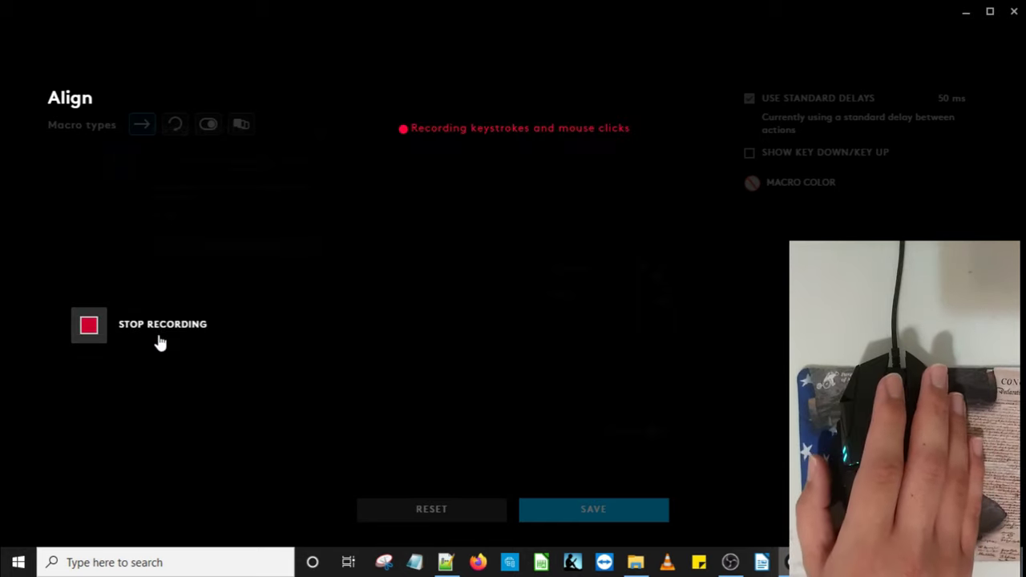
pyautogui.hotkey('ctrl', 'shift')
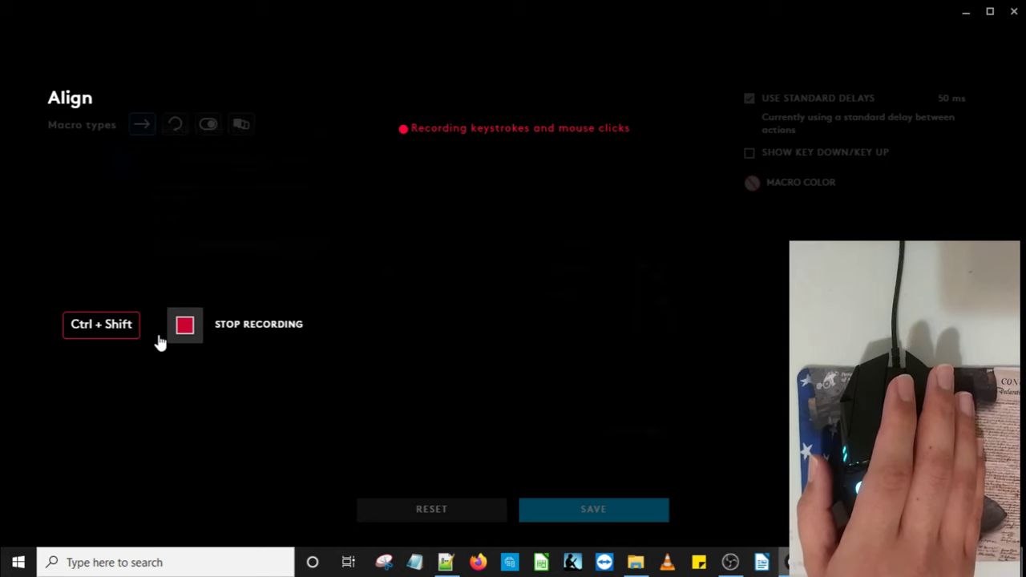
pyautogui.press('s')
pyautogui.press('a')
pyautogui.press('f')
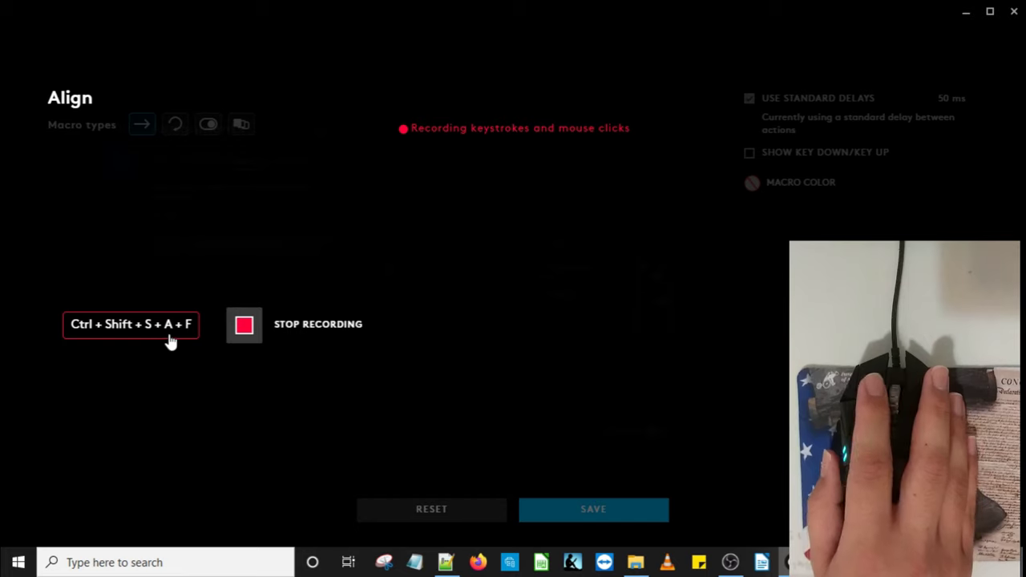
pyautogui.click(244, 327)
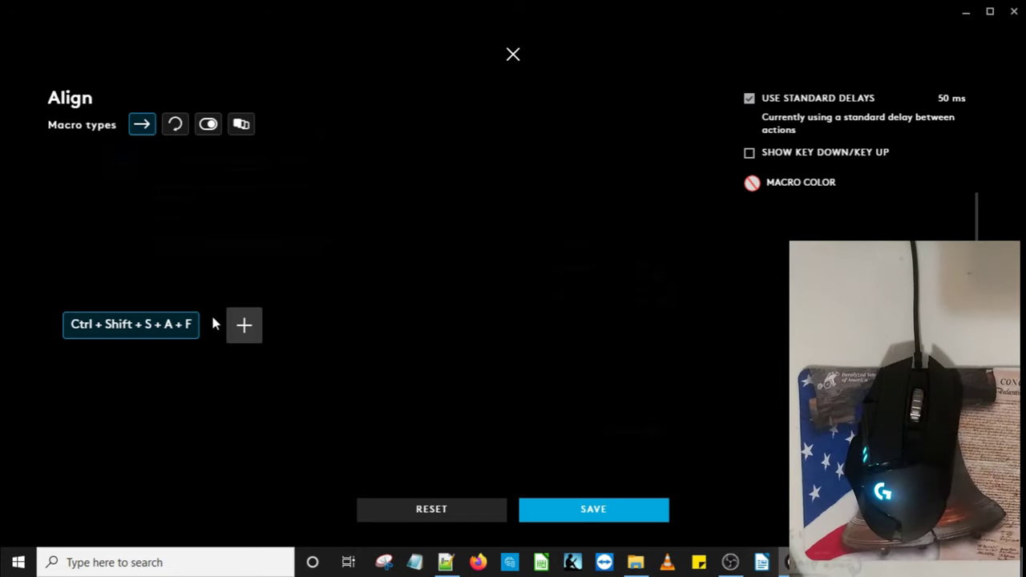
pyautogui.press('Delete')
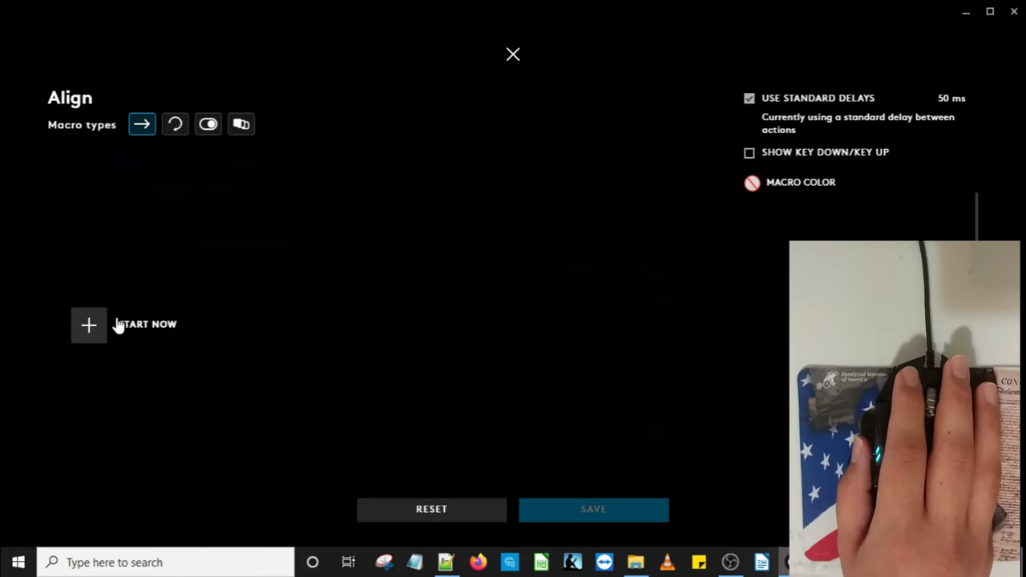
# Re-record the Align macro as Ctrl + Shift + A and save it.
pyautogui.click(90, 325)
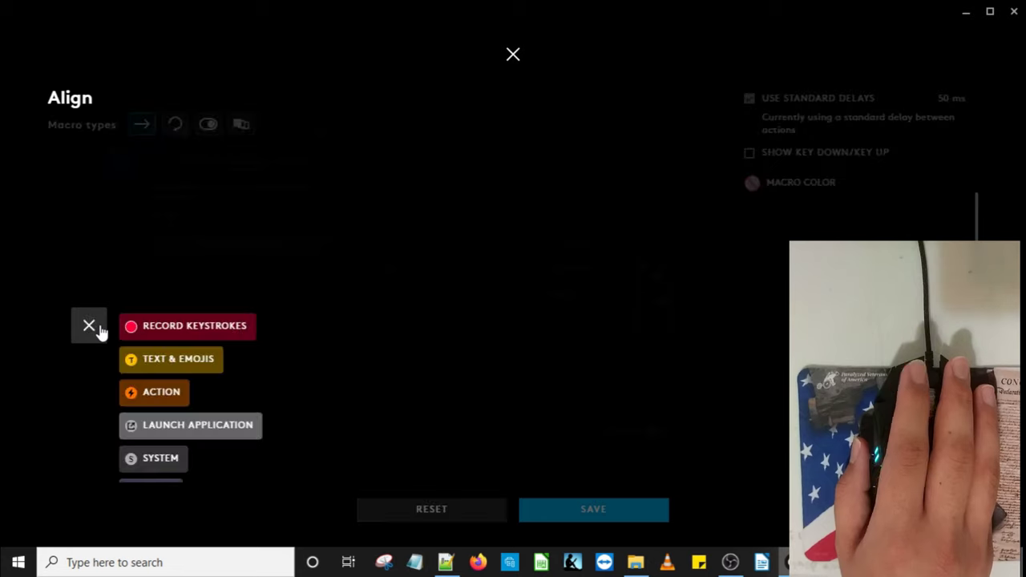
pyautogui.click(157, 331)
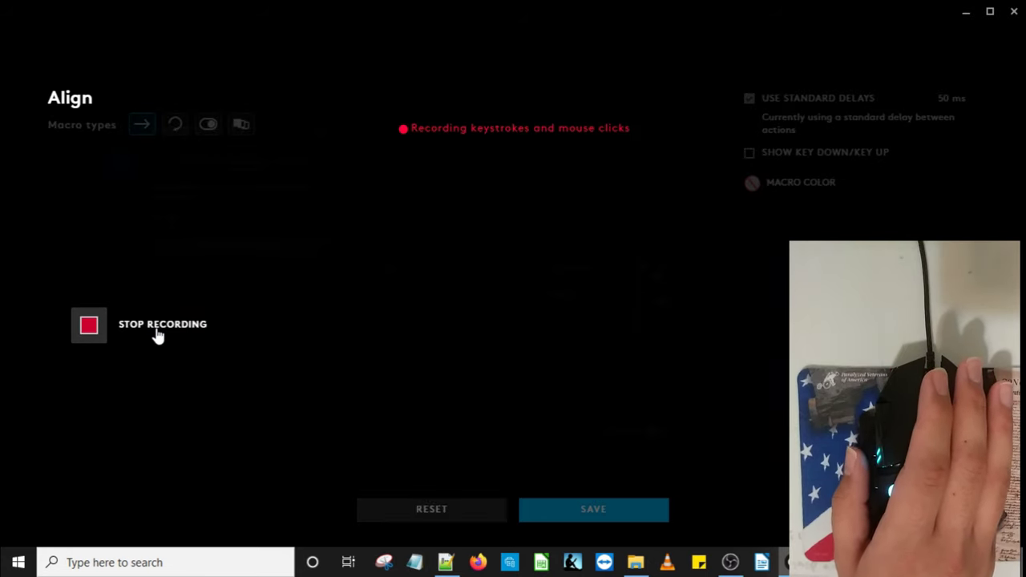
pyautogui.hotkey('ctrl', 'shift', 'a')
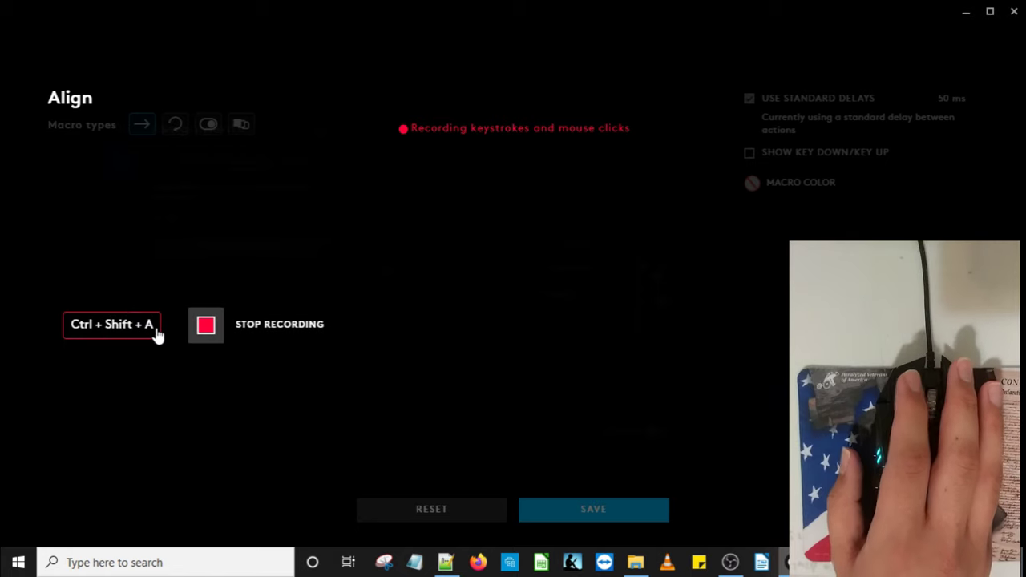
pyautogui.click(207, 333)
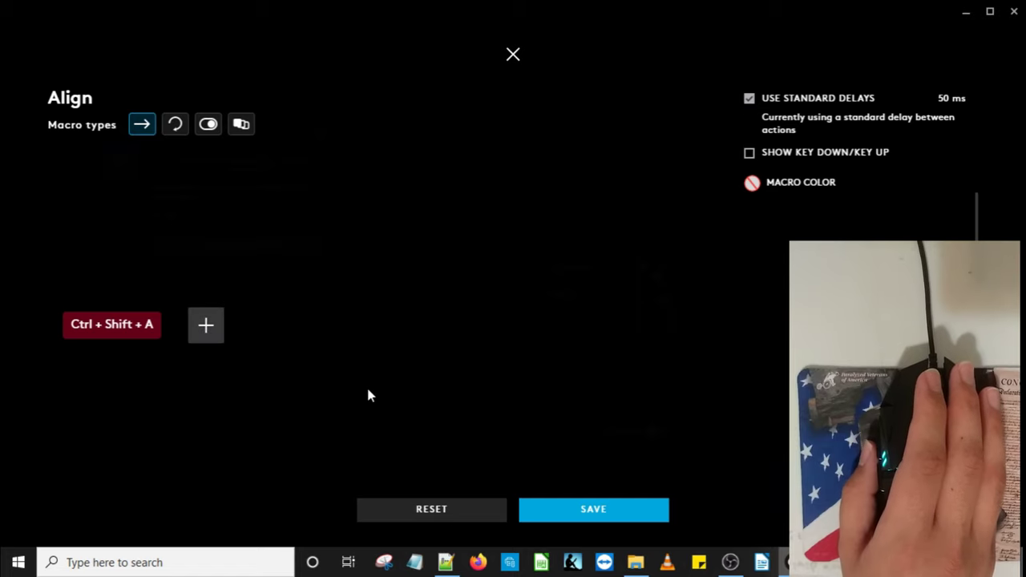
pyautogui.click(601, 510)
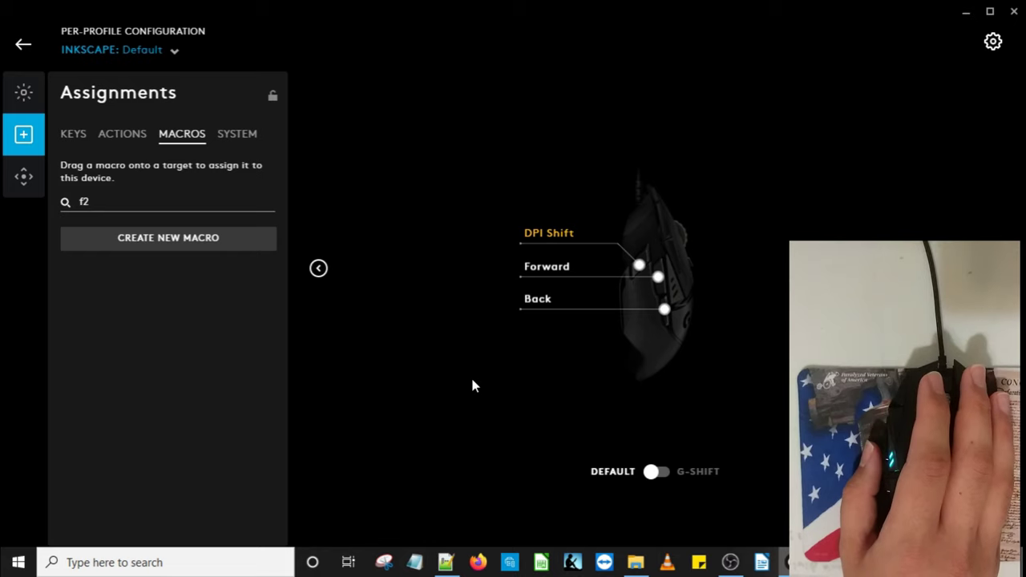
# Clear the f2 macro search and assign the Align macro to the Forward (G5) button.
pyautogui.click(126, 200)
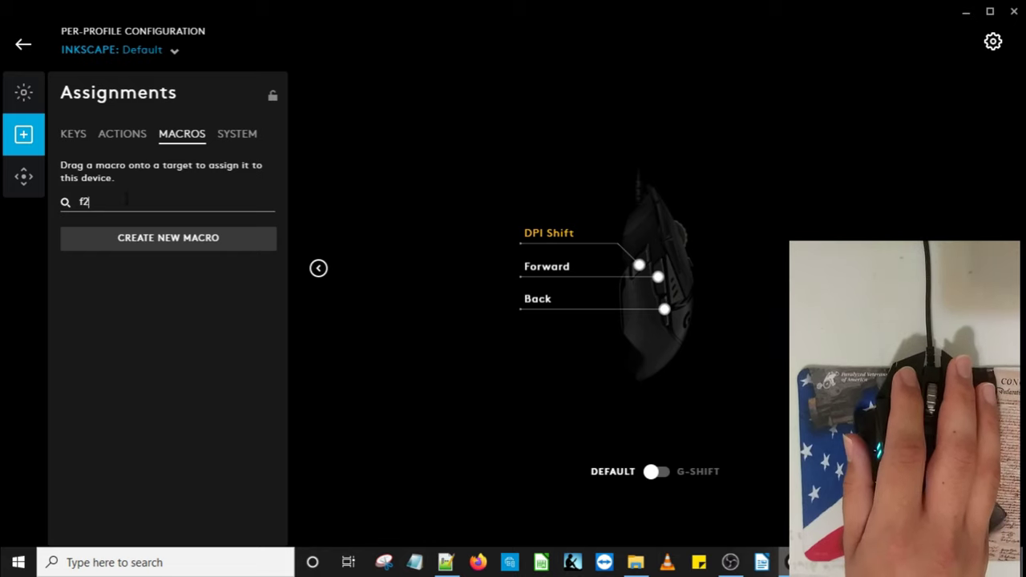
pyautogui.press('BackSpace')
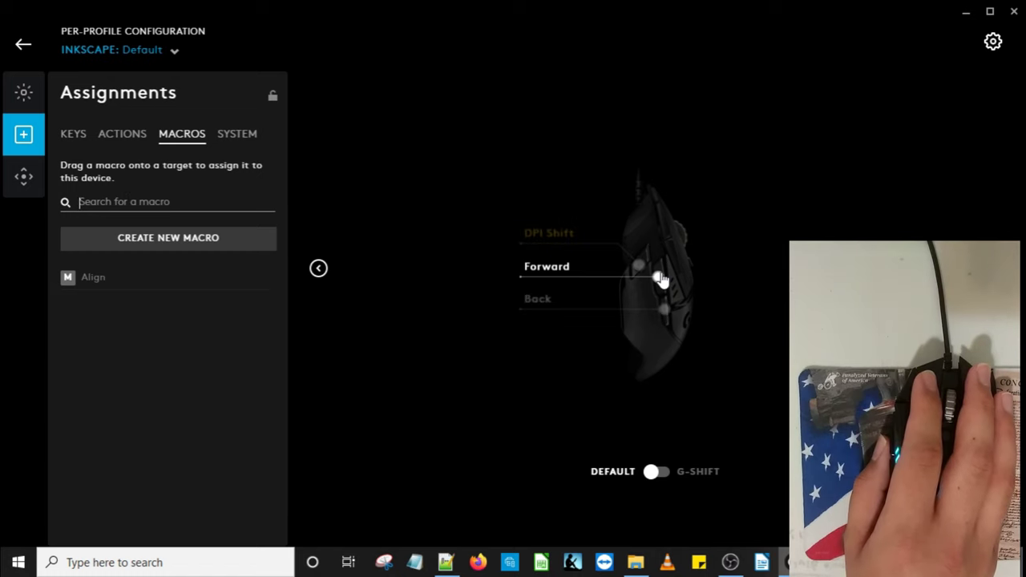
pyautogui.moveTo(658, 278)
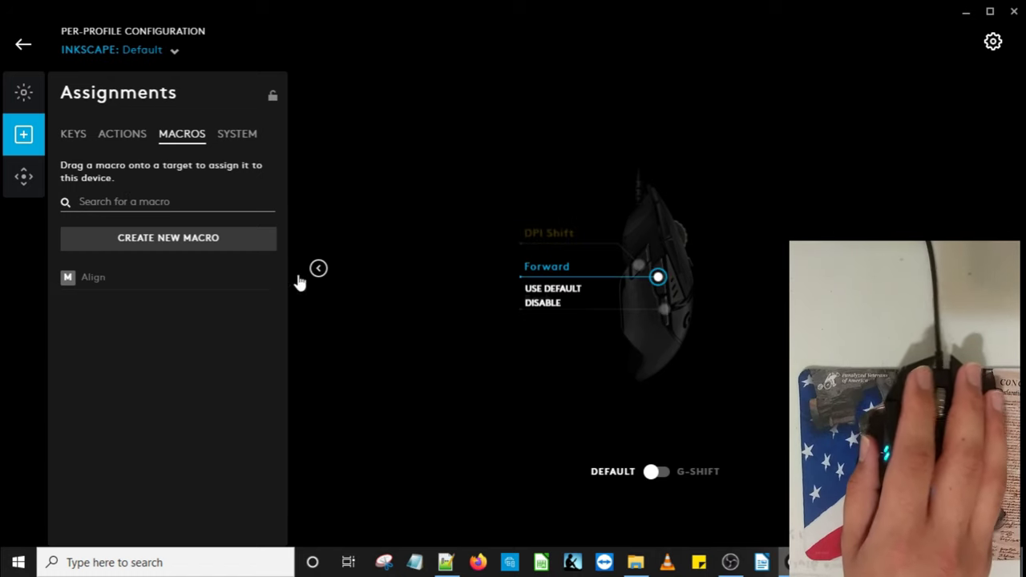
pyautogui.click(163, 284)
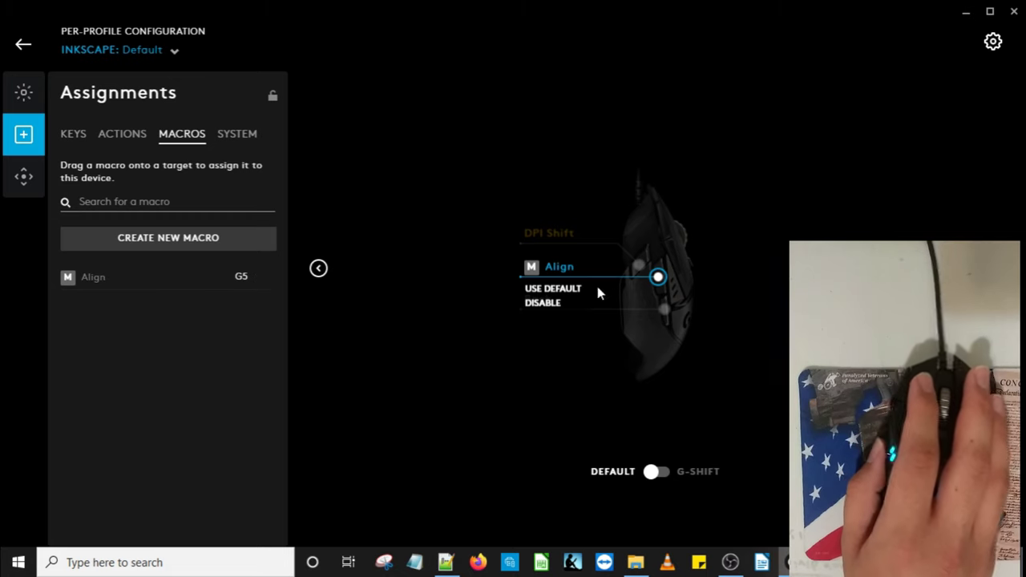
pyautogui.moveTo(666, 318)
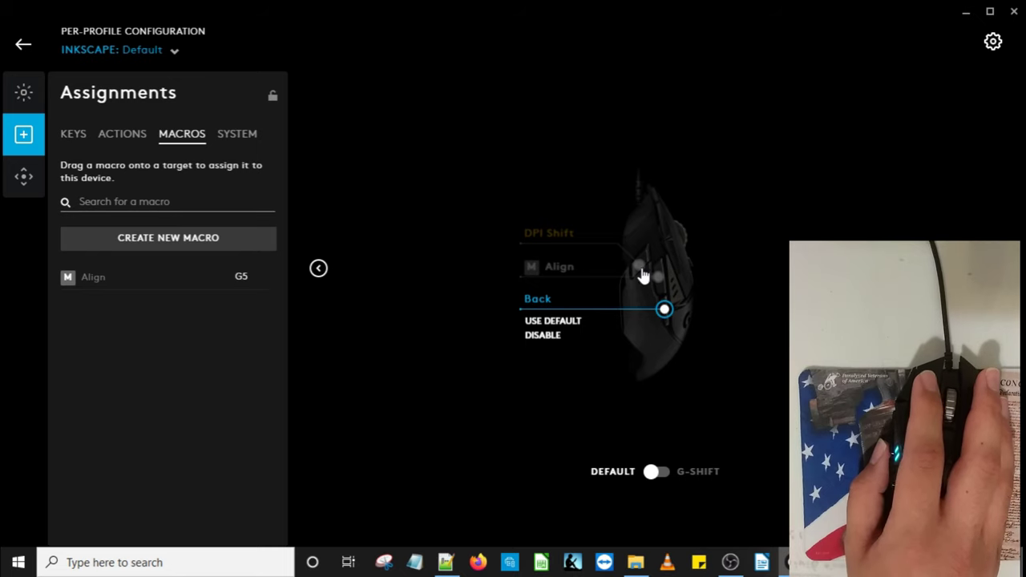
pyautogui.moveTo(639, 267)
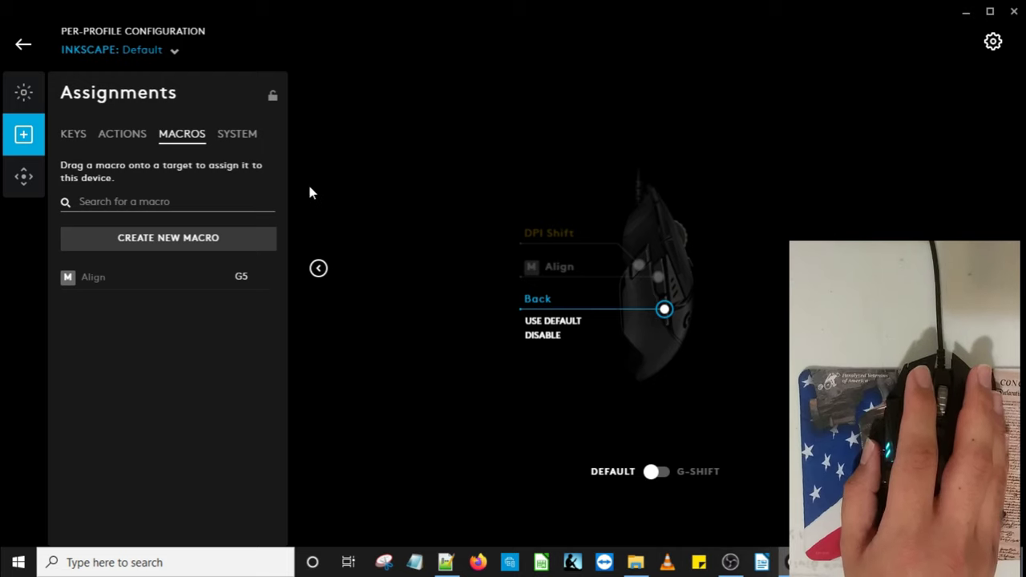
# From System > Editing, assign Copy to the Back button (G4) and Paste to DPI Shift (G6).
pyautogui.click(240, 145)
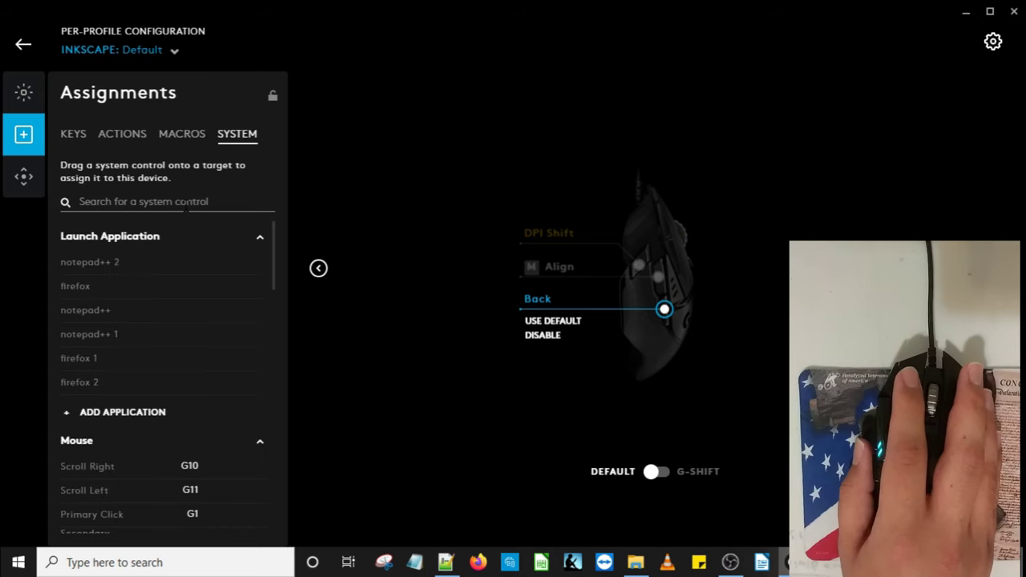
pyautogui.scroll(-5, 195, 288)
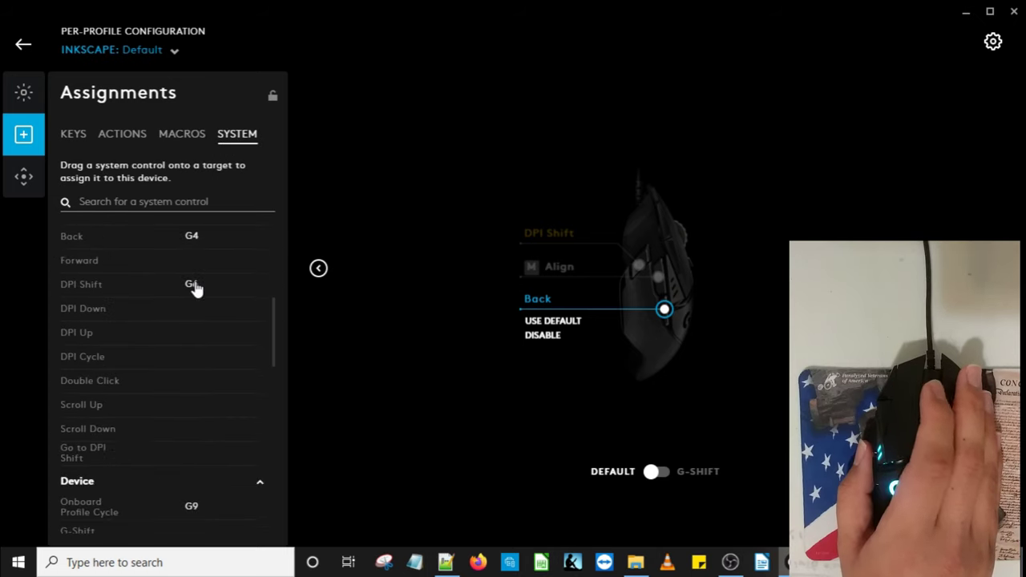
pyautogui.scroll(-5, 195, 289)
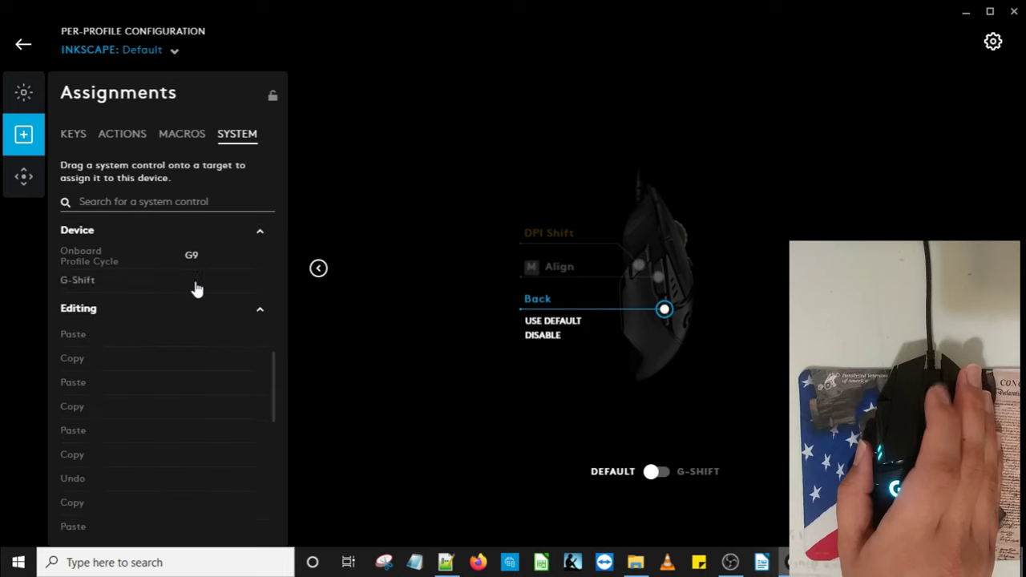
pyautogui.scroll(-2, 195, 288)
pyautogui.scroll(1, 195, 288)
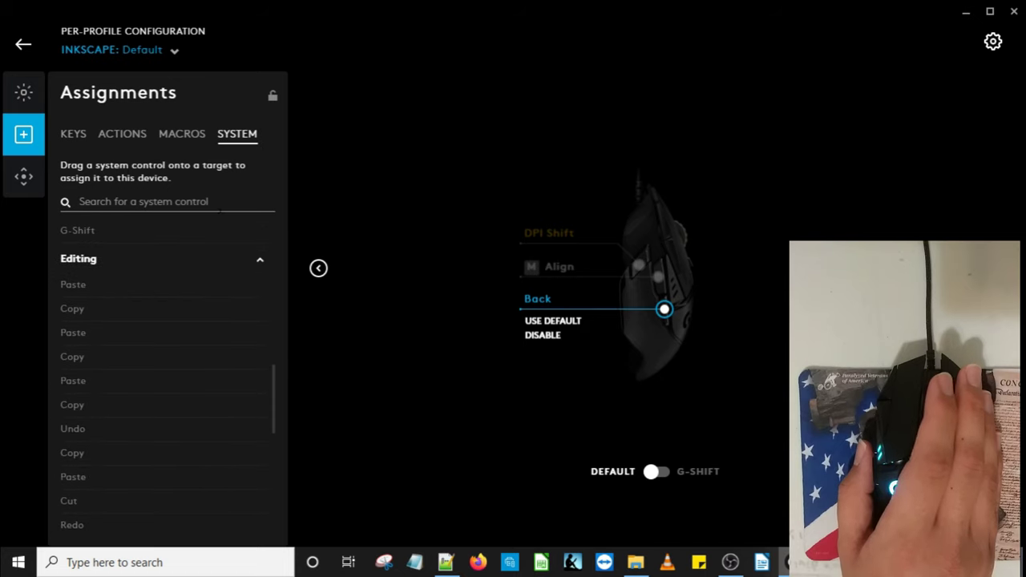
pyautogui.click(107, 313)
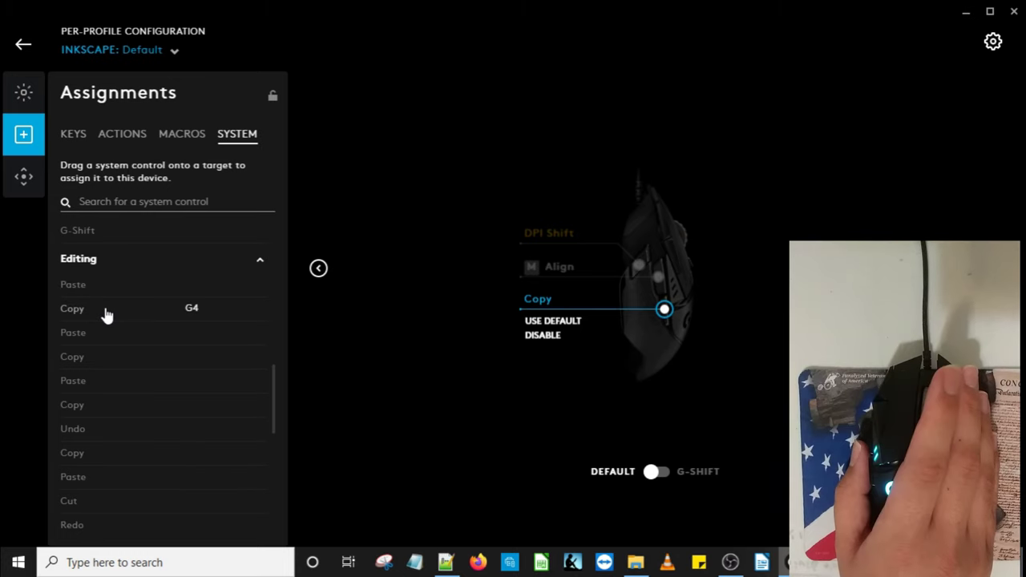
pyautogui.click(637, 270)
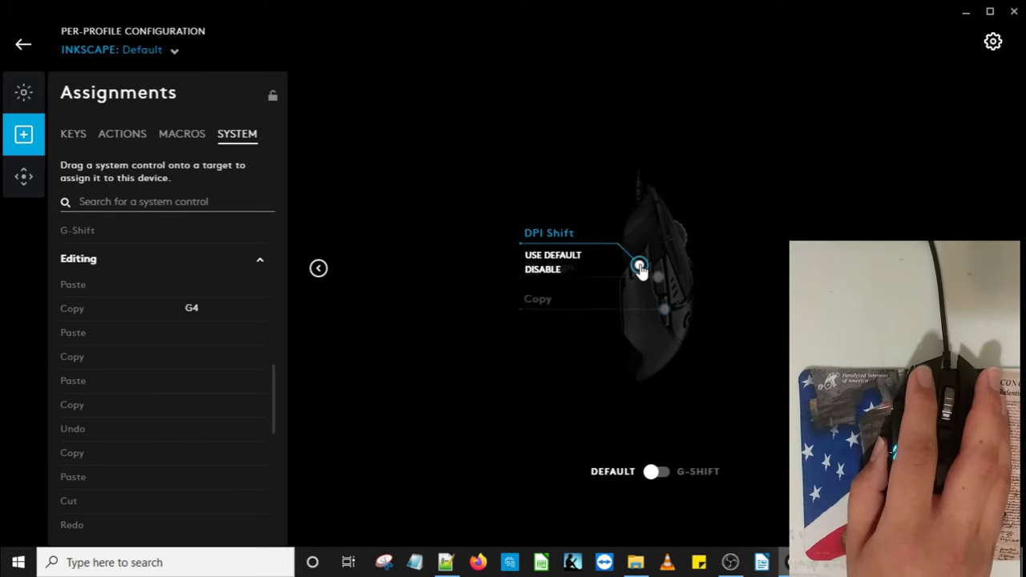
pyautogui.click(107, 340)
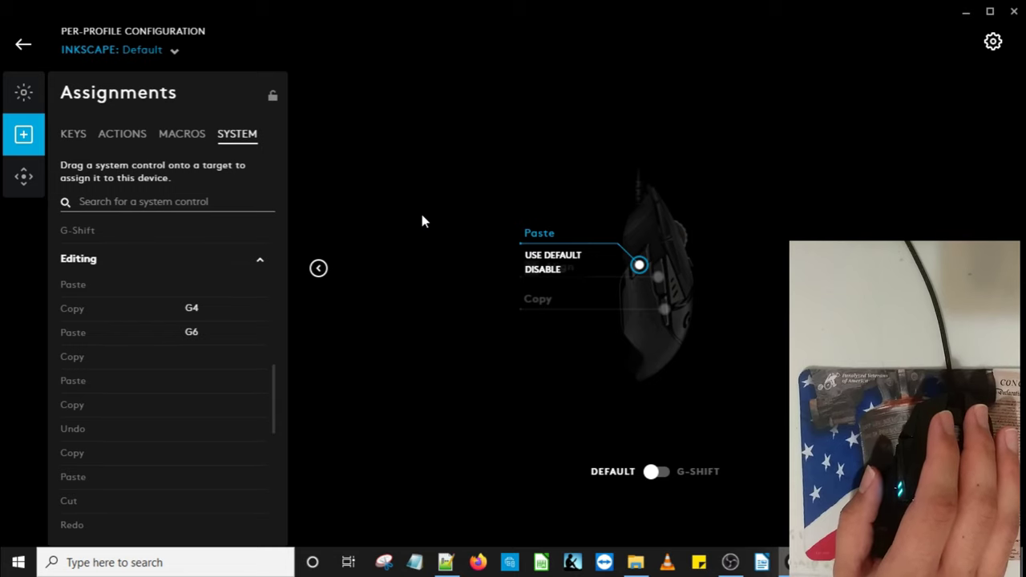
# In Inkscape, test the mapped Node (N), Selector (S) and Copy buttons, then close Align and Distribute.
pyautogui.press('super')
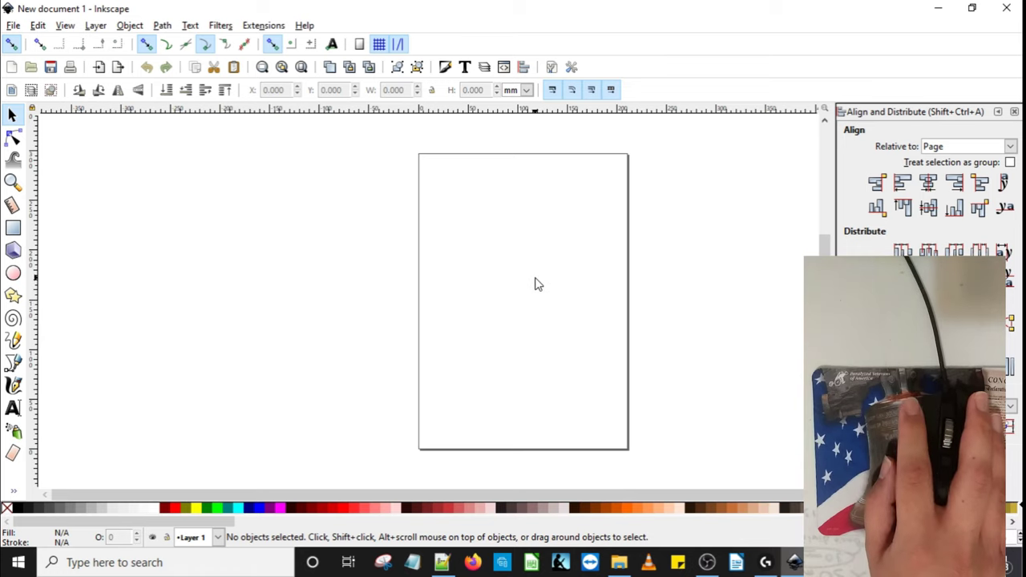
pyautogui.press('n')
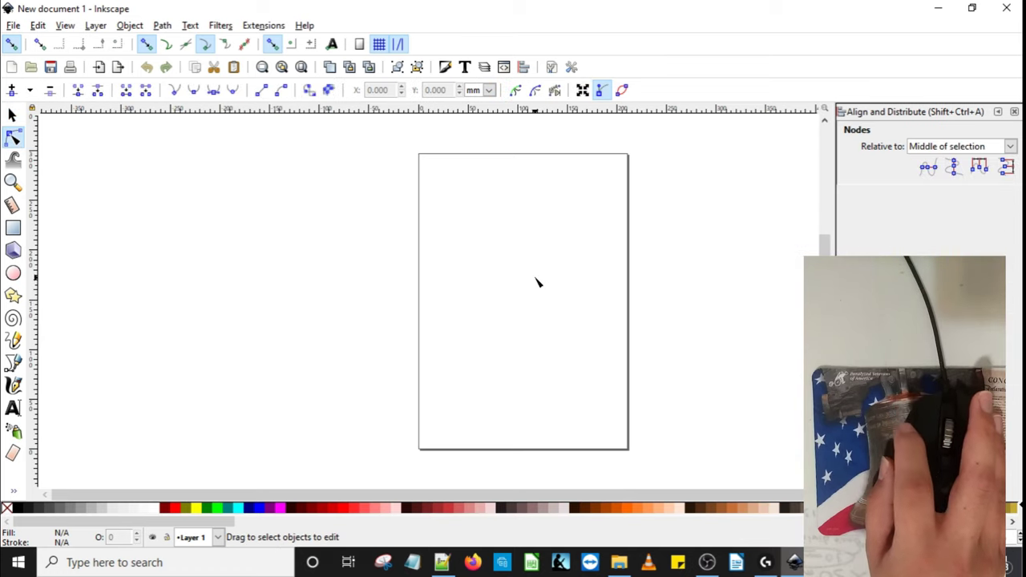
pyautogui.press('s')
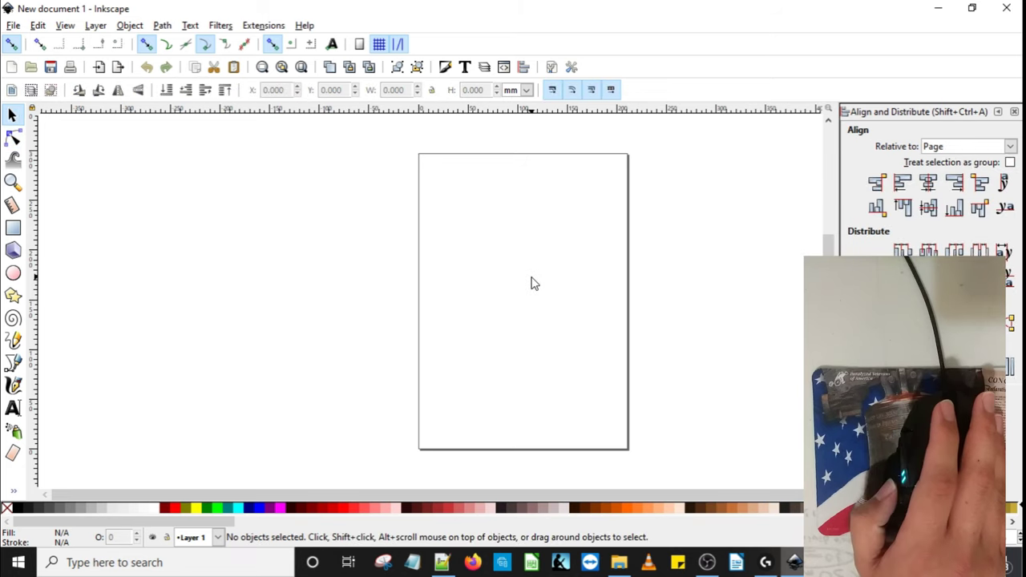
pyautogui.hotkey('ctrl', 'c')
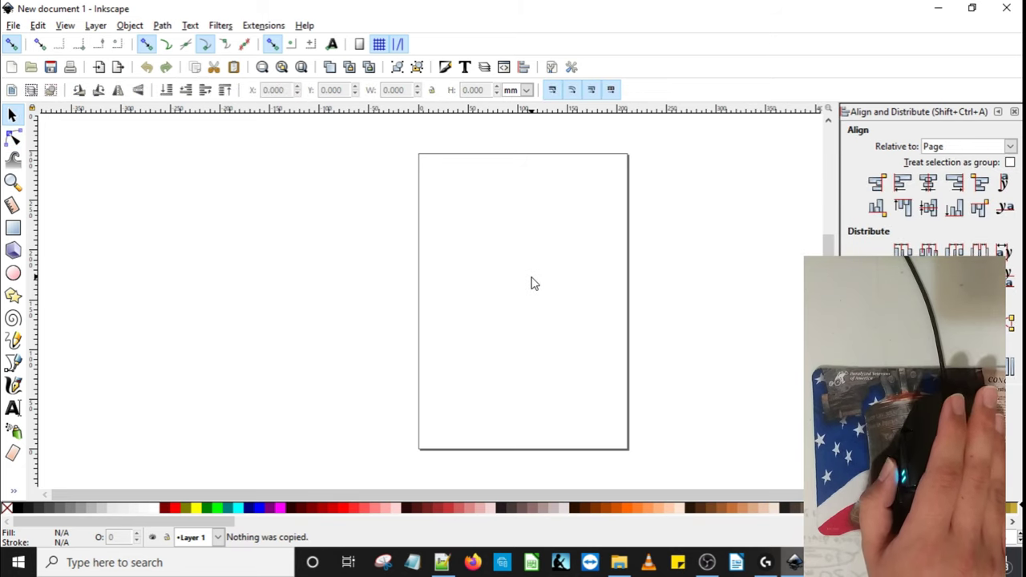
pyautogui.click(1015, 112)
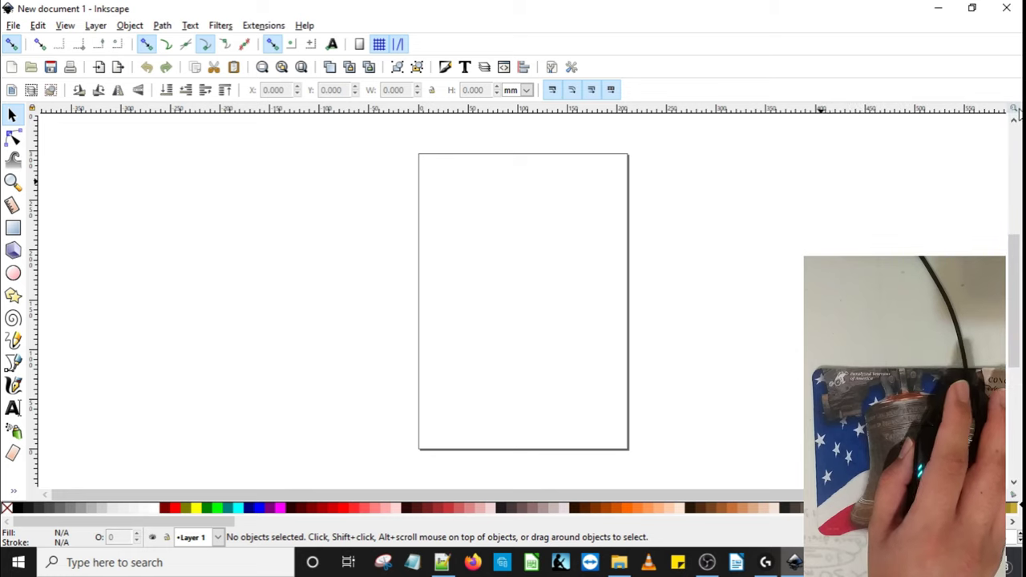
# Draw a cyan square of about 60.720 × 65.256 mm, move it near the page top, and round its corners.
pyautogui.click(13, 228)
pyautogui.moveTo(464, 212); pyautogui.dragTo(524, 276)
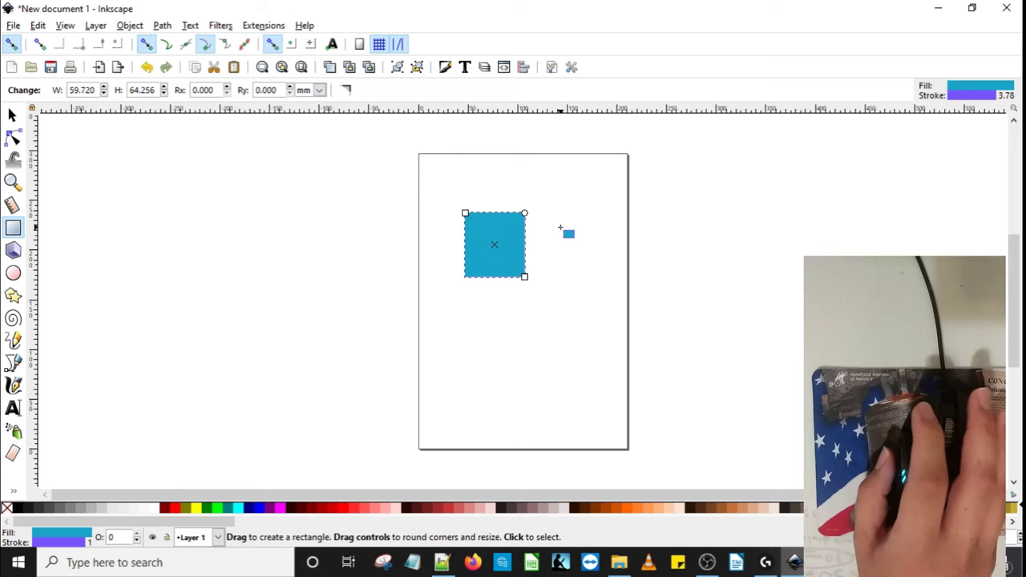
pyautogui.press('s')
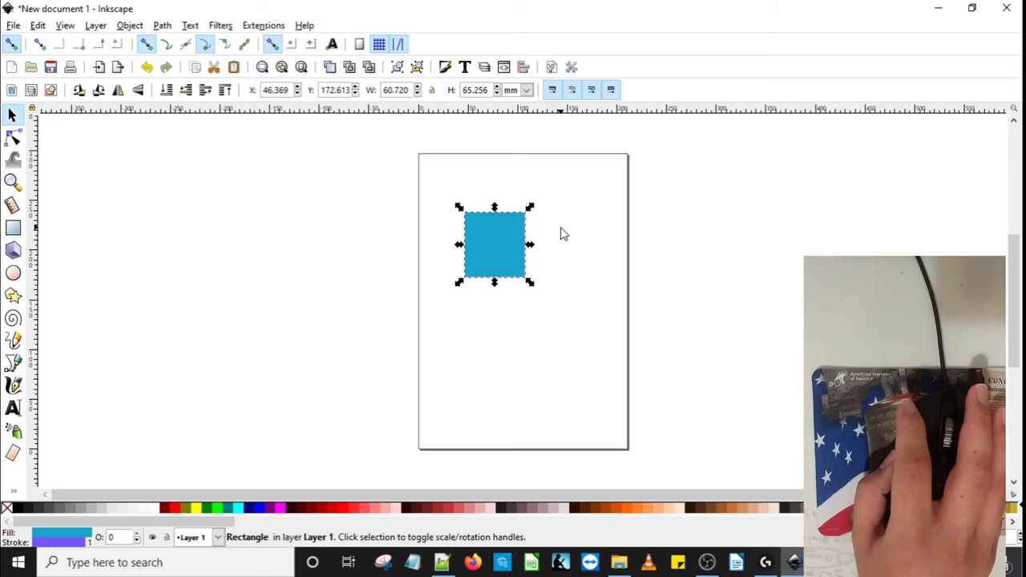
pyautogui.moveTo(506, 233); pyautogui.dragTo(520, 193)
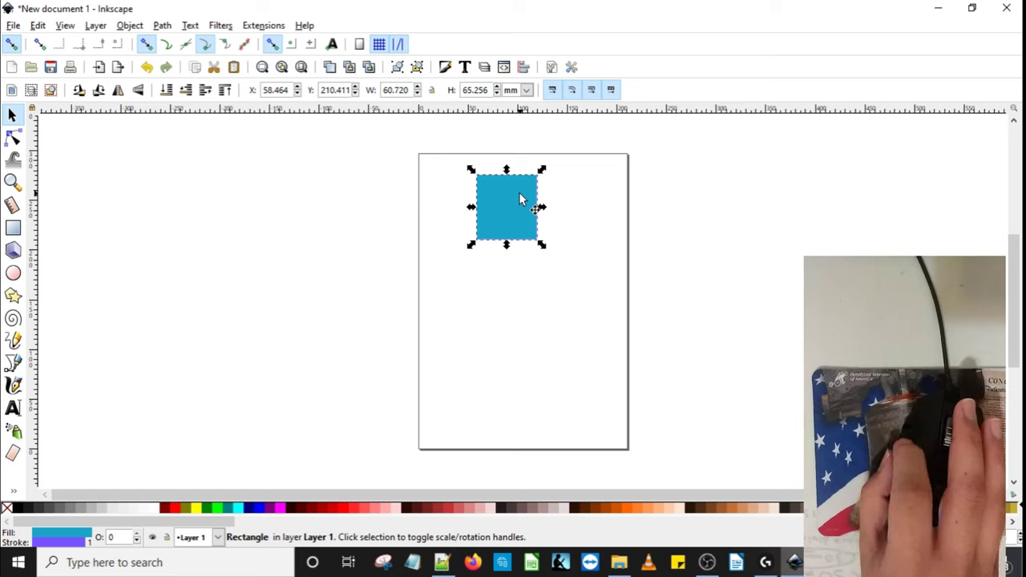
pyautogui.press('n')
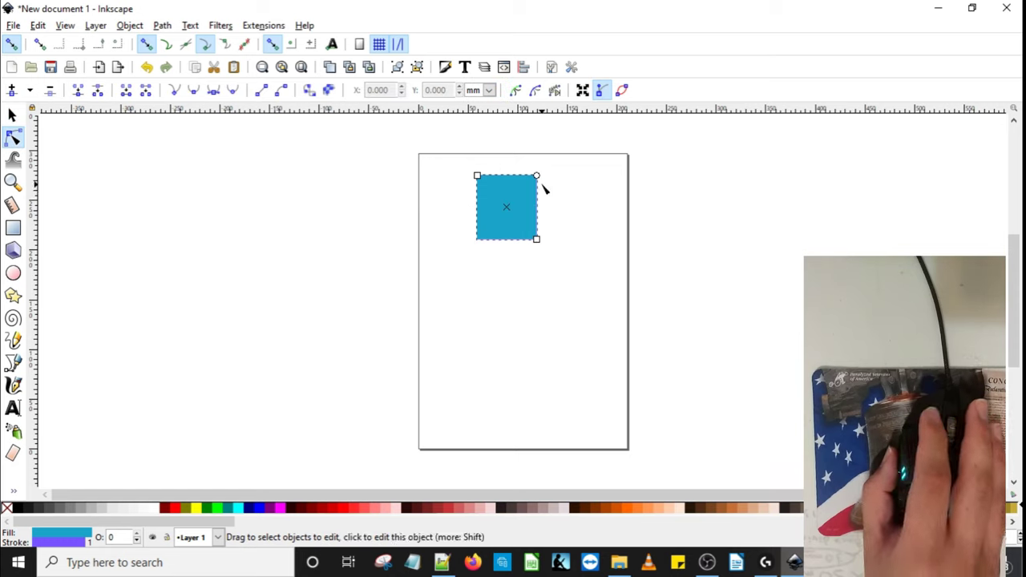
pyautogui.moveTo(538, 178); pyautogui.dragTo(561, 206)
# Select and copy the rounded square, paste four copies around the canvas, and return to G HUB.
pyautogui.press('s')
pyautogui.click(560, 206)
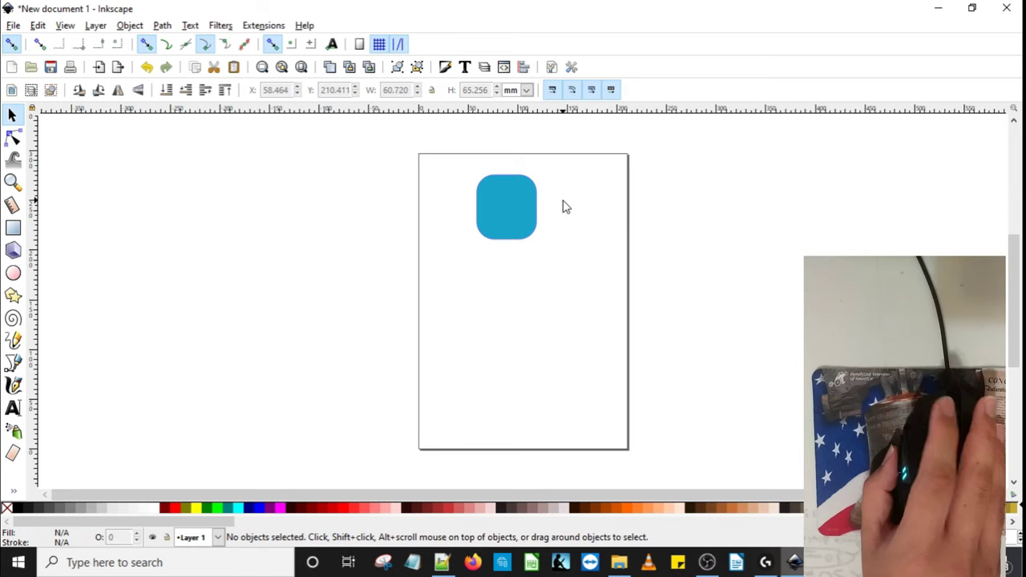
pyautogui.click(526, 214)
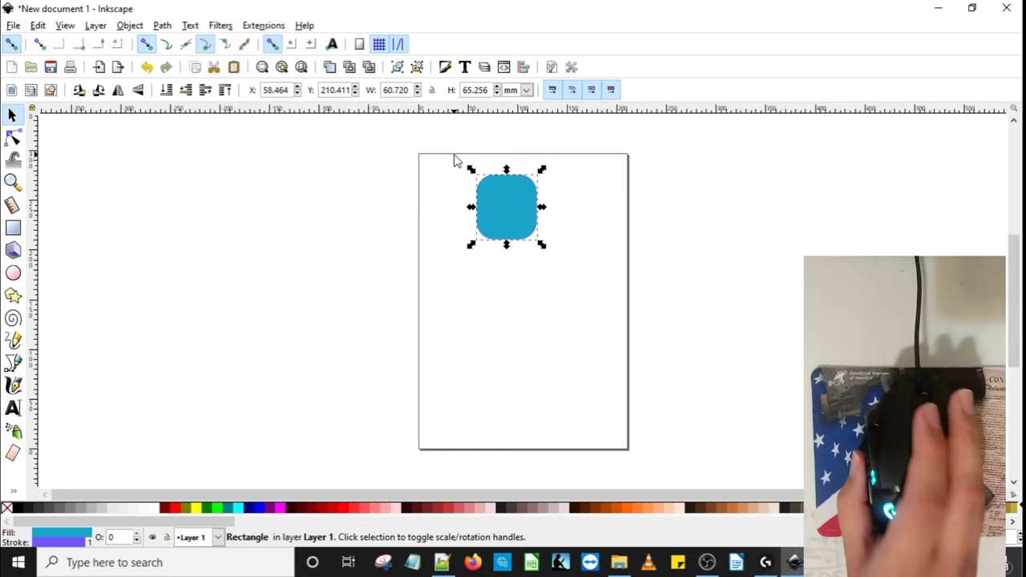
pyautogui.click(547, 324)
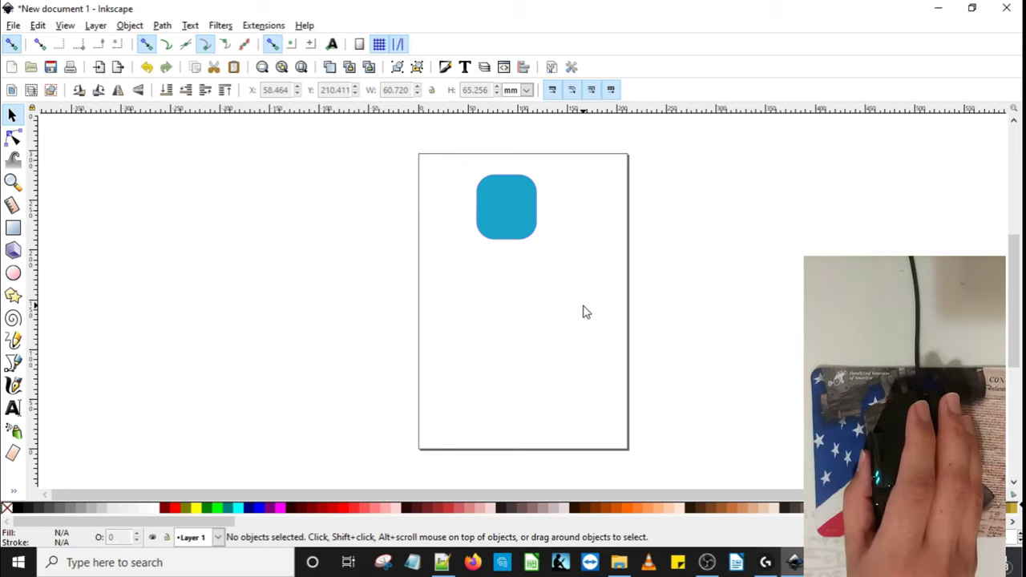
pyautogui.hotkey('ctrl', 'v')
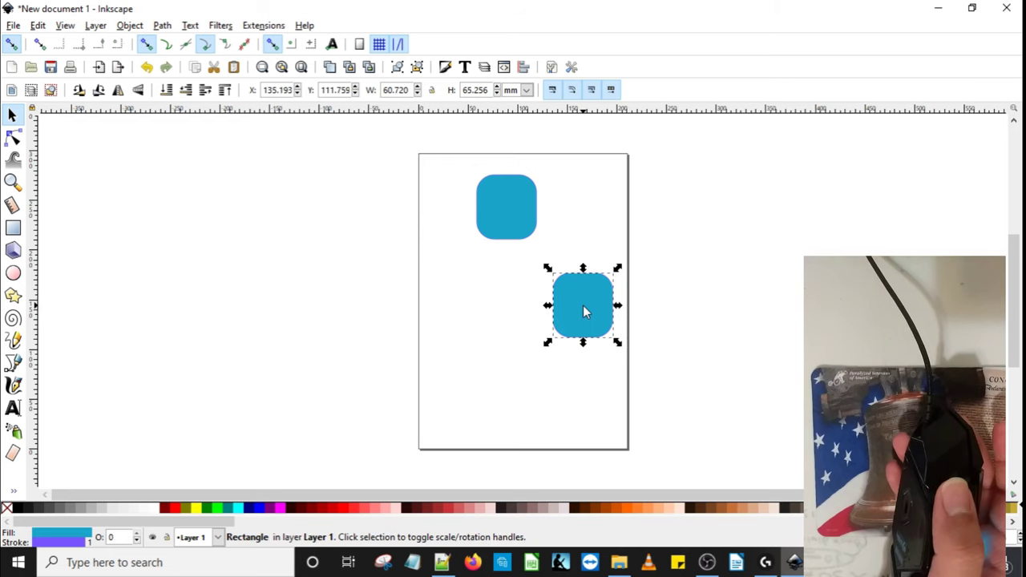
pyautogui.hotkey('ctrl', 'v')
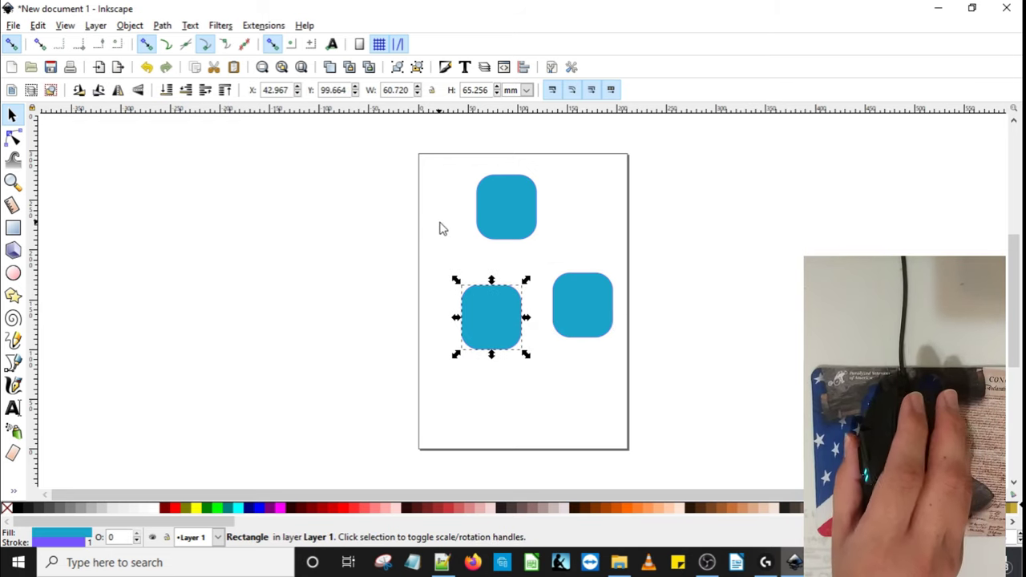
pyautogui.hotkey('ctrl', 'v')
pyautogui.hotkey('ctrl', 'v')
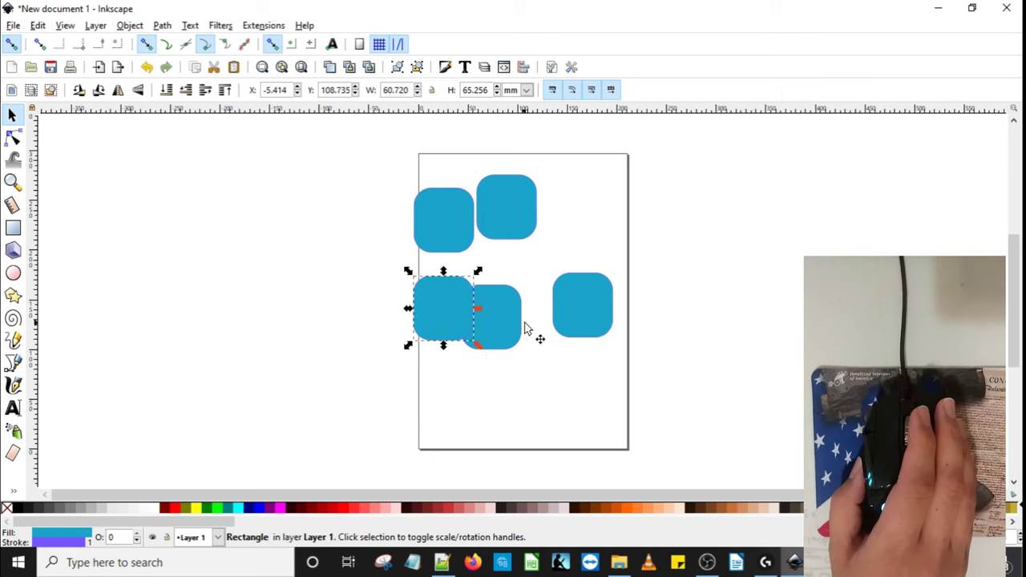
pyautogui.click(766, 564)
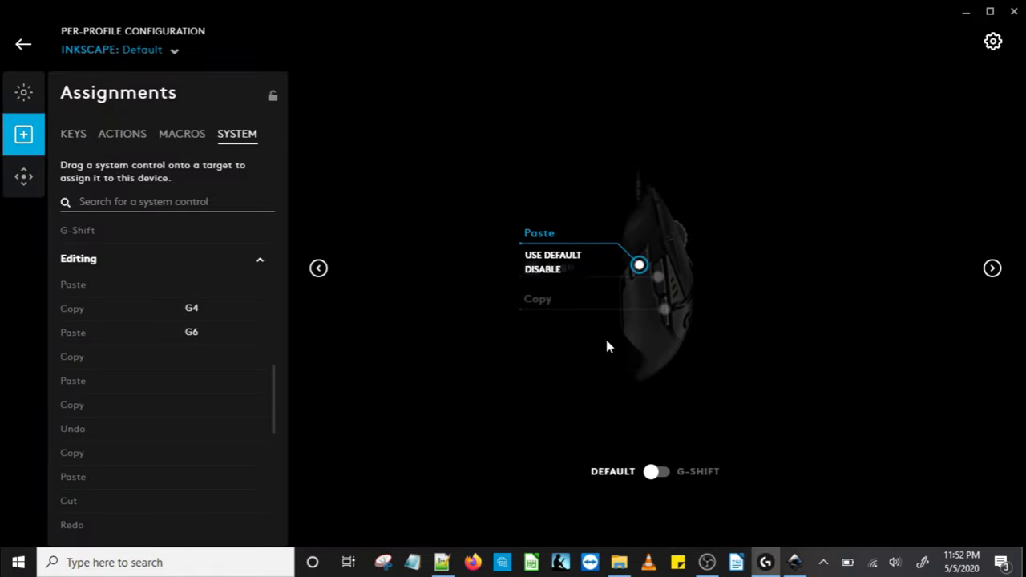
# Go from the G502 HERO assignments back home and into Games & Applications showing Inkscape's Default profile.
pyautogui.click(320, 271)
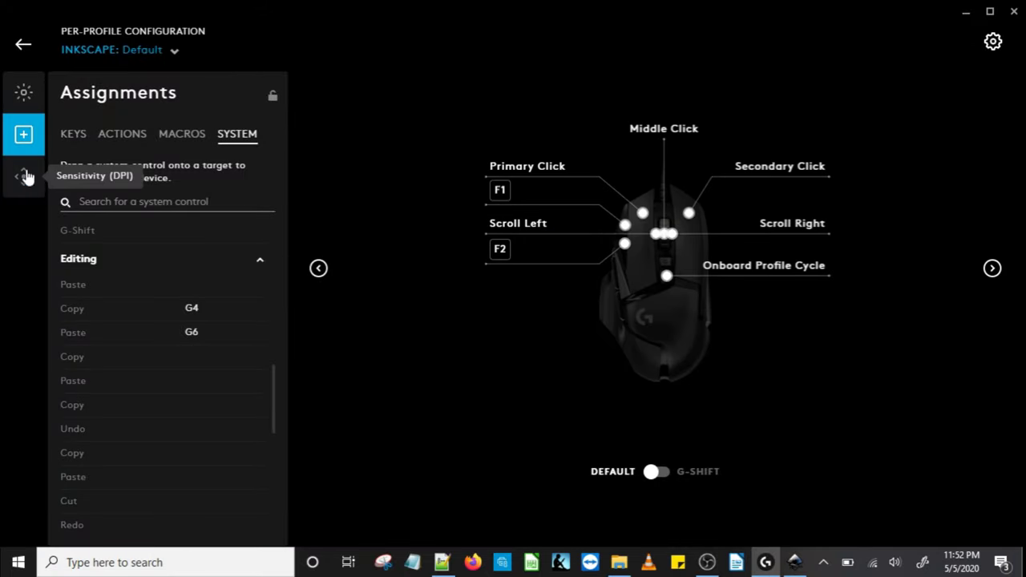
pyautogui.click(23, 46)
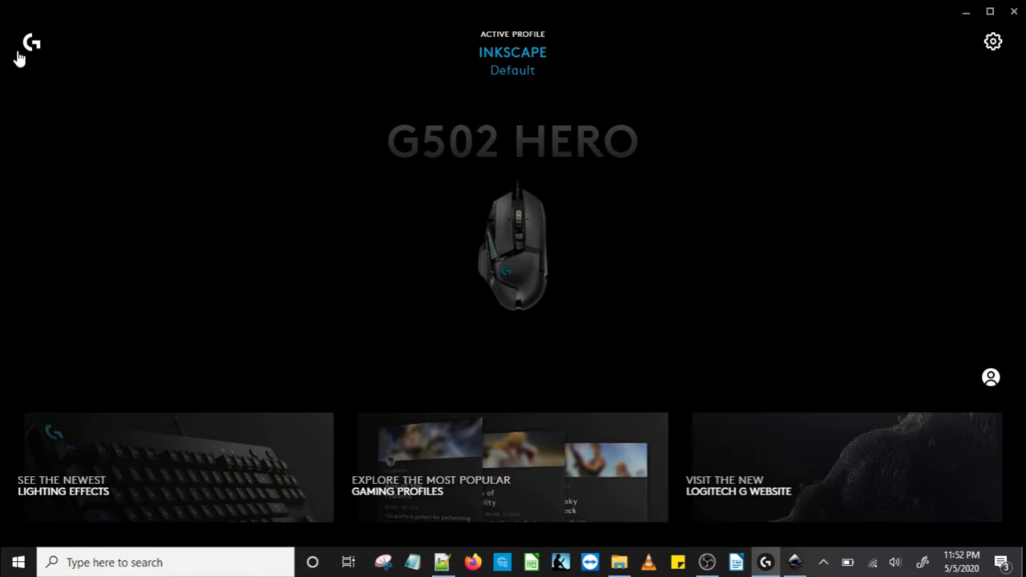
pyautogui.click(517, 70)
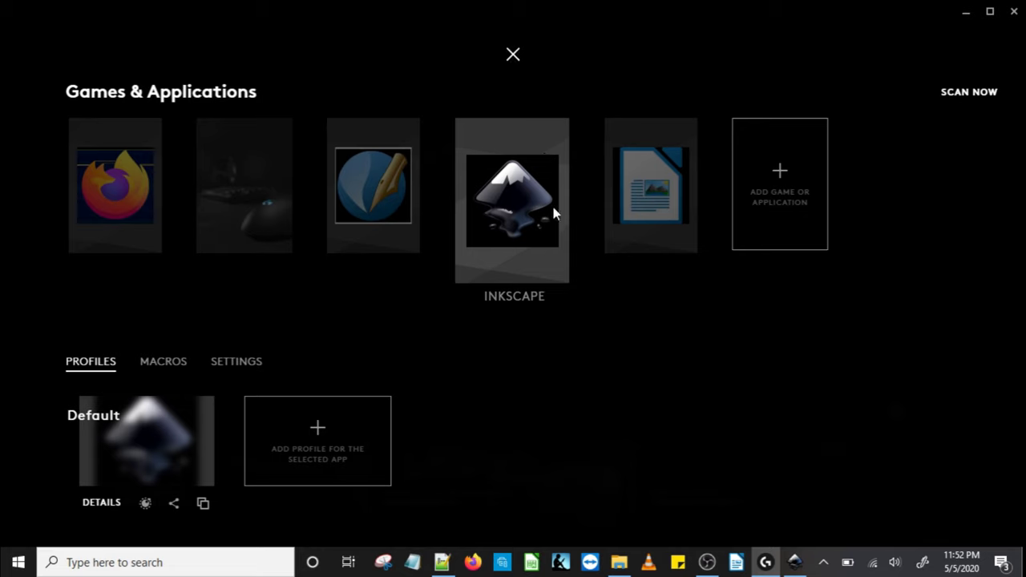
# Forget the Inkscape app from its settings and confirm, restoring Desktop's Default profile.
pyautogui.click(255, 373)
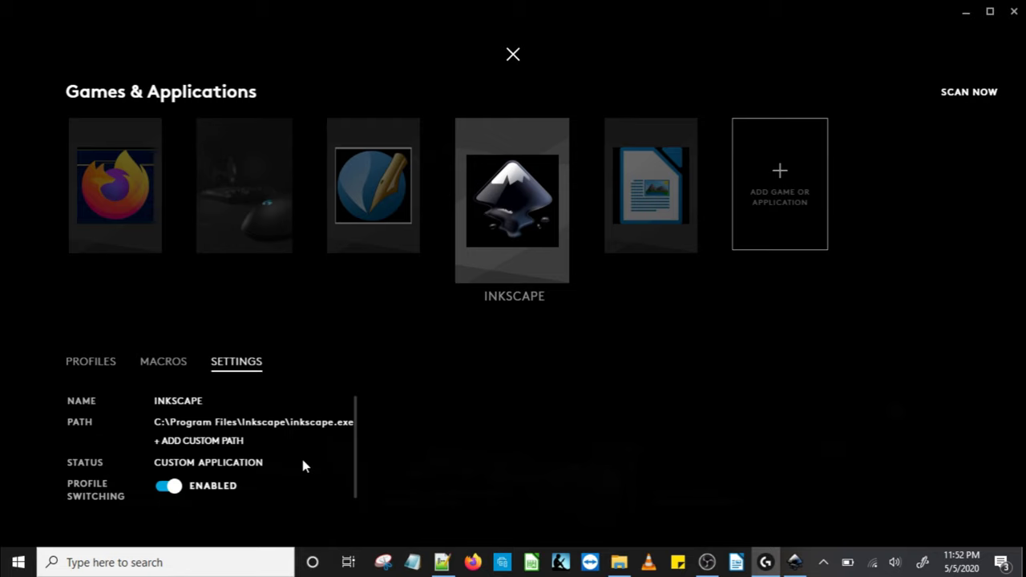
pyautogui.scroll(-2, 302, 467)
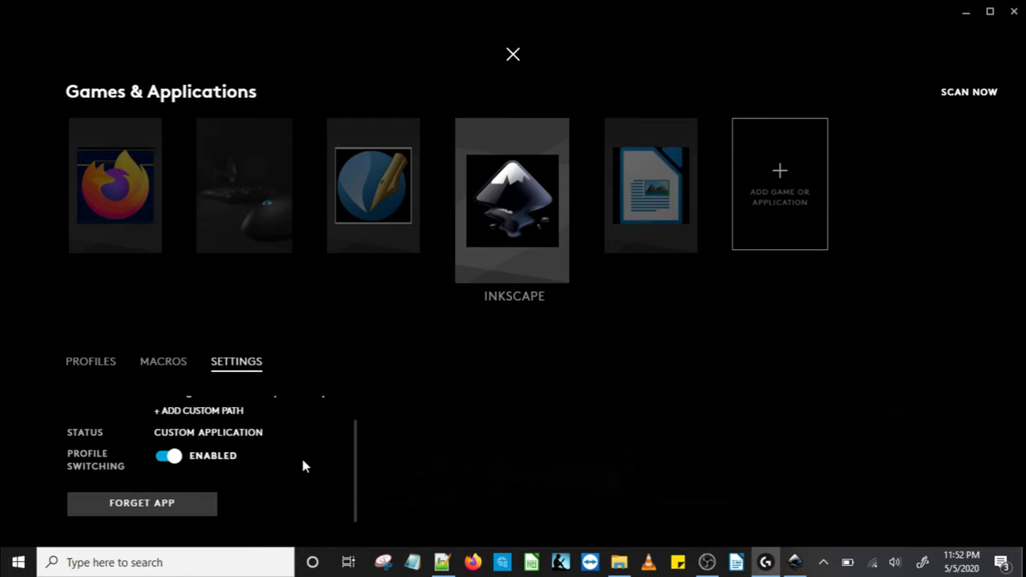
pyautogui.click(145, 504)
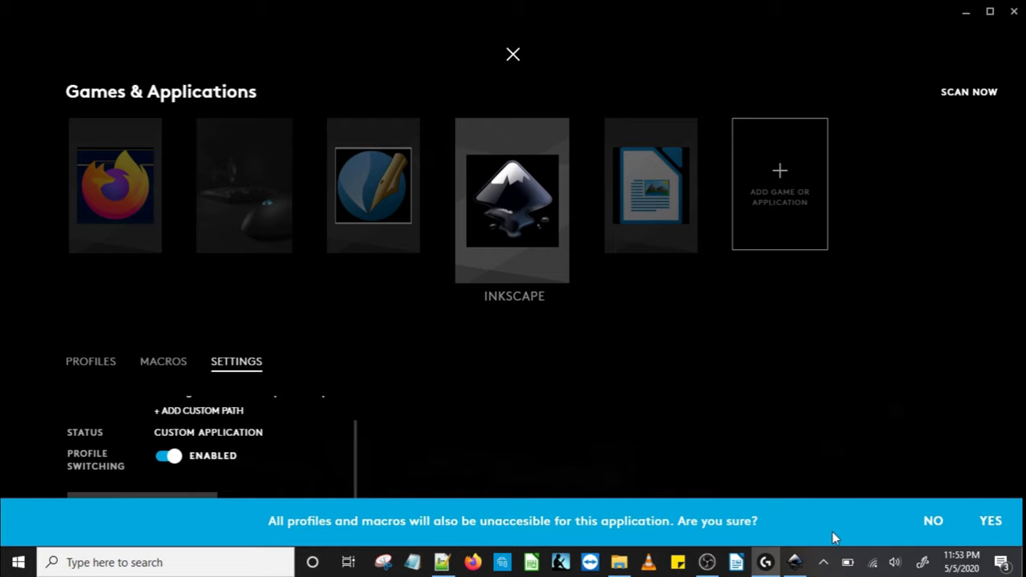
pyautogui.click(990, 522)
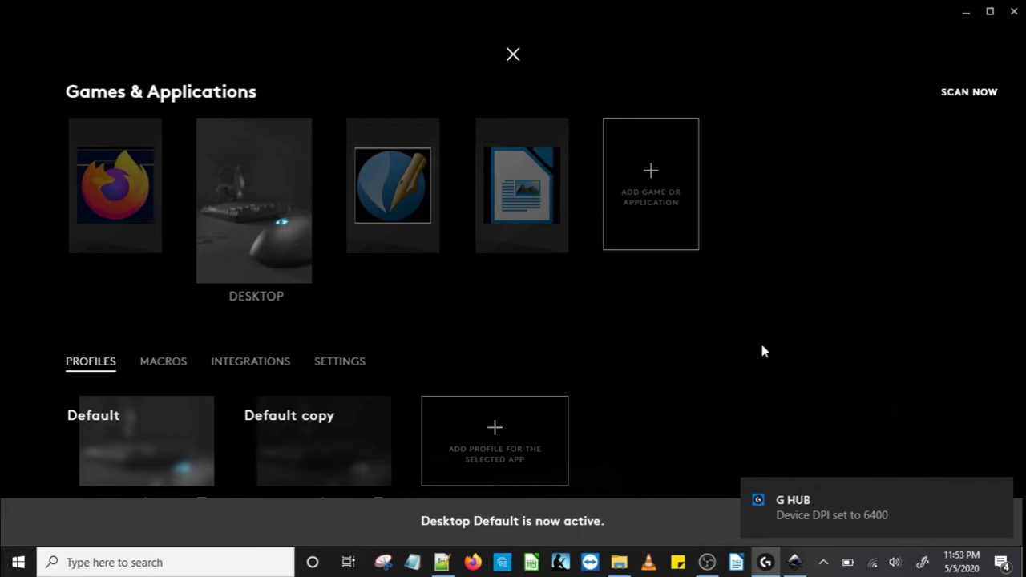